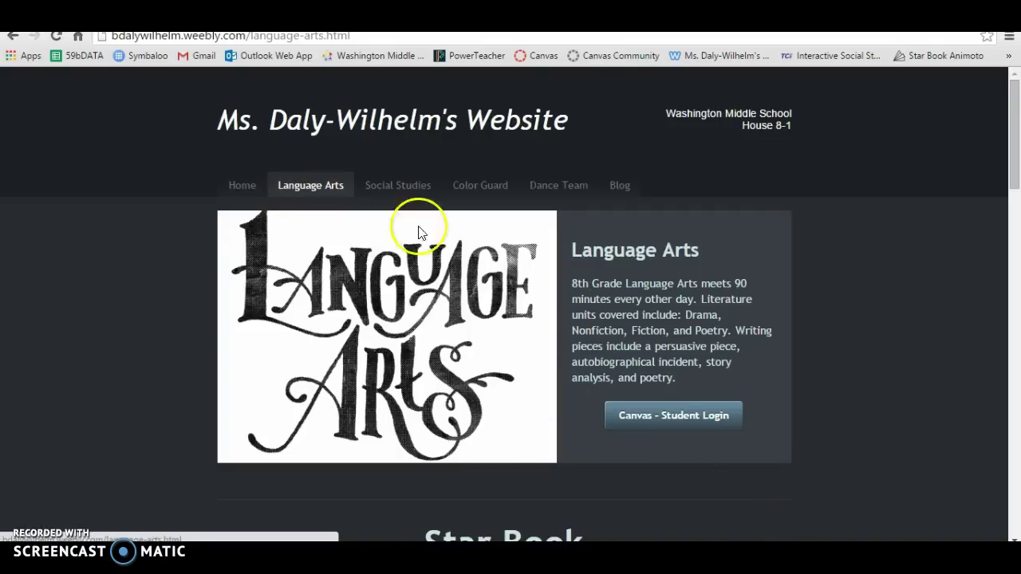
Download the Star Book Paper Template (paper_size_template_8page.doc) from the Language Arts page.
scroll(505, 312, "down", 4)
scroll(516, 311, "down", 2)
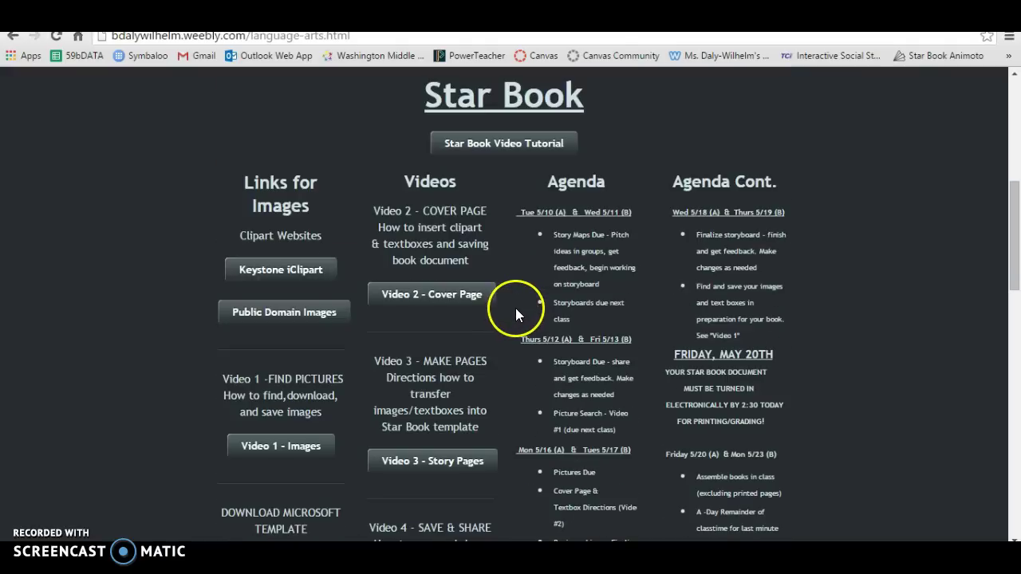
scroll(520, 319, "down", 3)
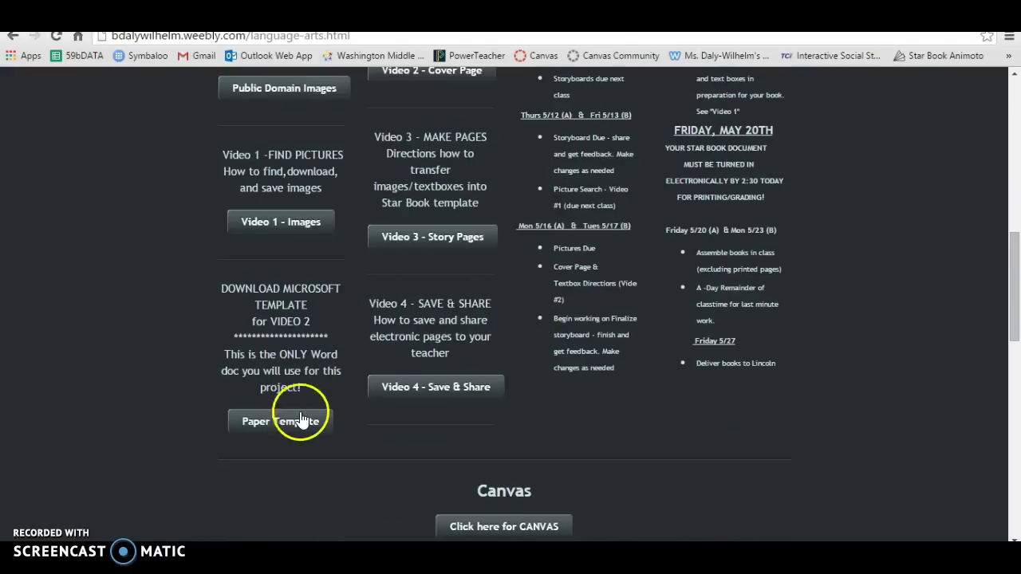
left_click(301, 419)
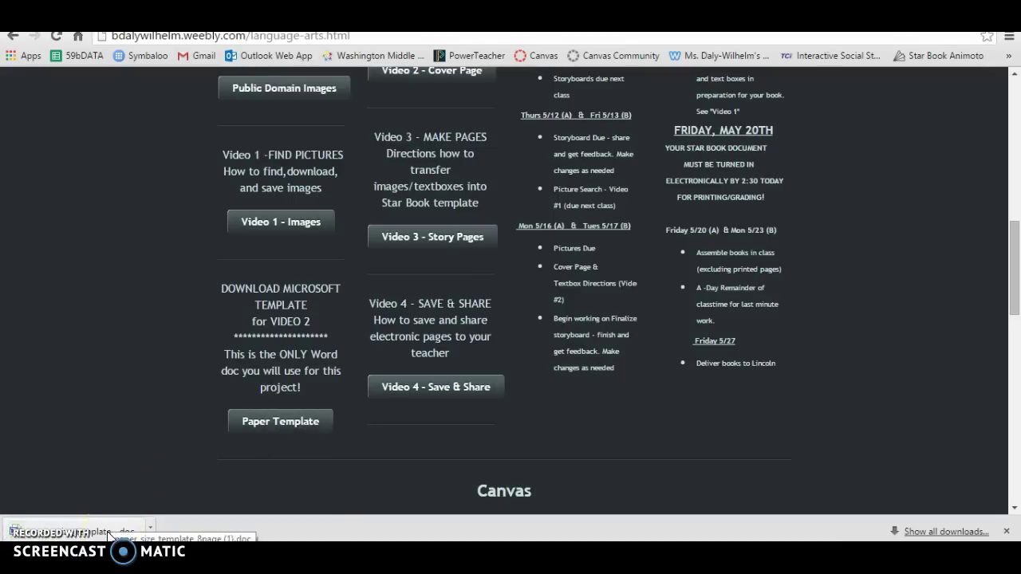
Open paper_size_template_8page.doc from the download shelf in Word.
left_click(108, 533)
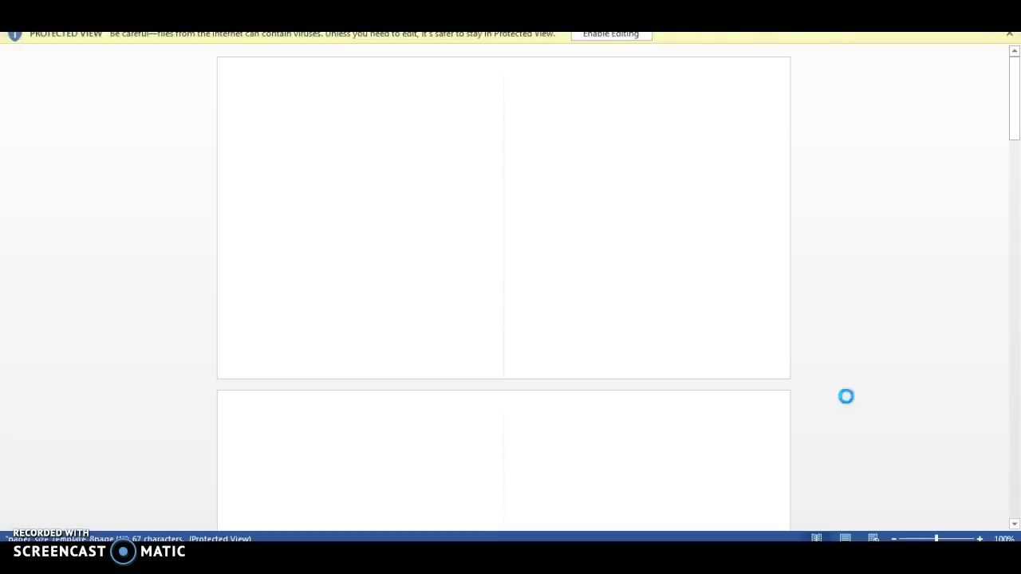
left_click(852, 392)
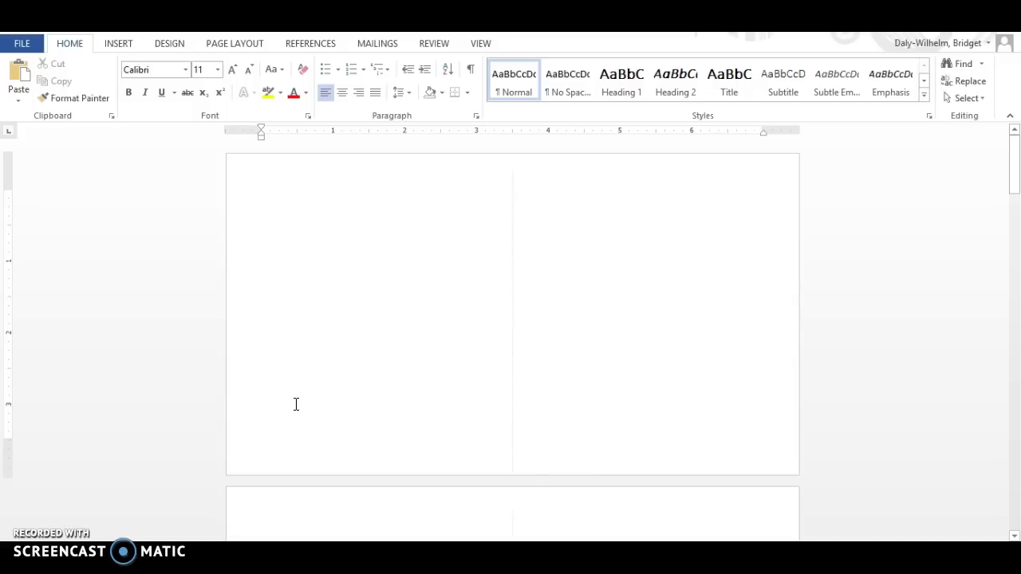
left_click(513, 287)
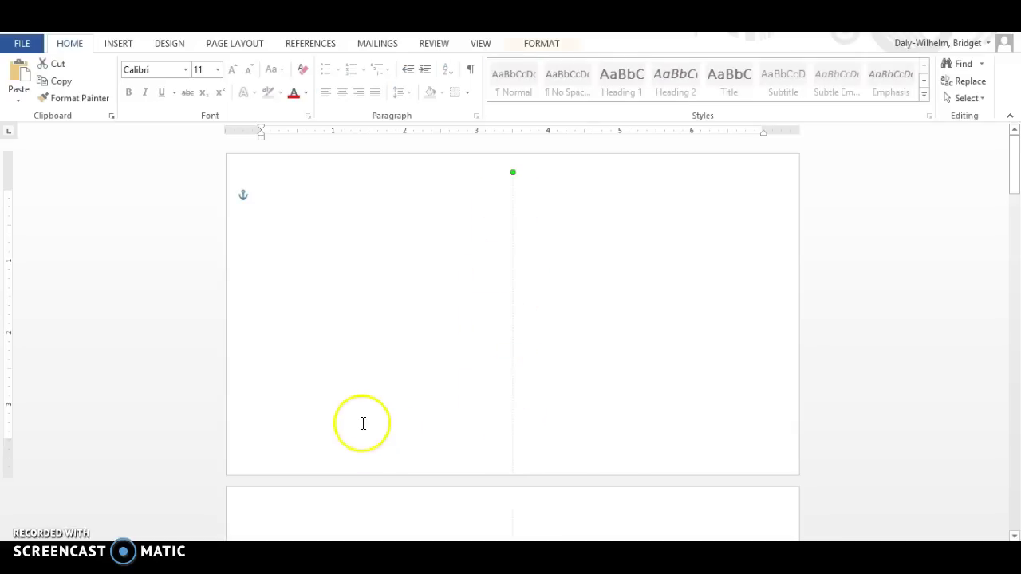
scroll(362, 424, "down", 4)
scroll(362, 399, "down", 15)
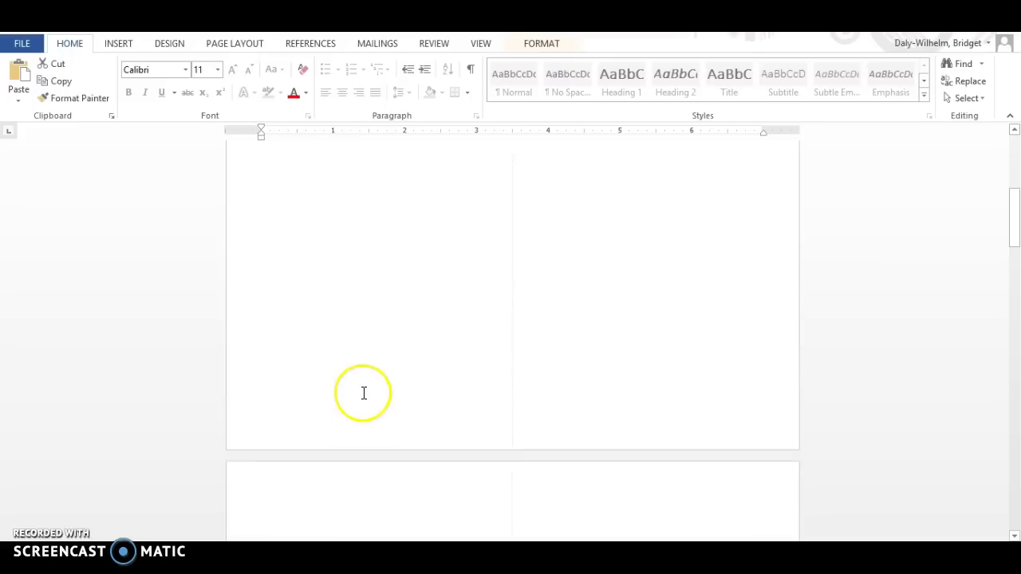
scroll(376, 387, "down", 6)
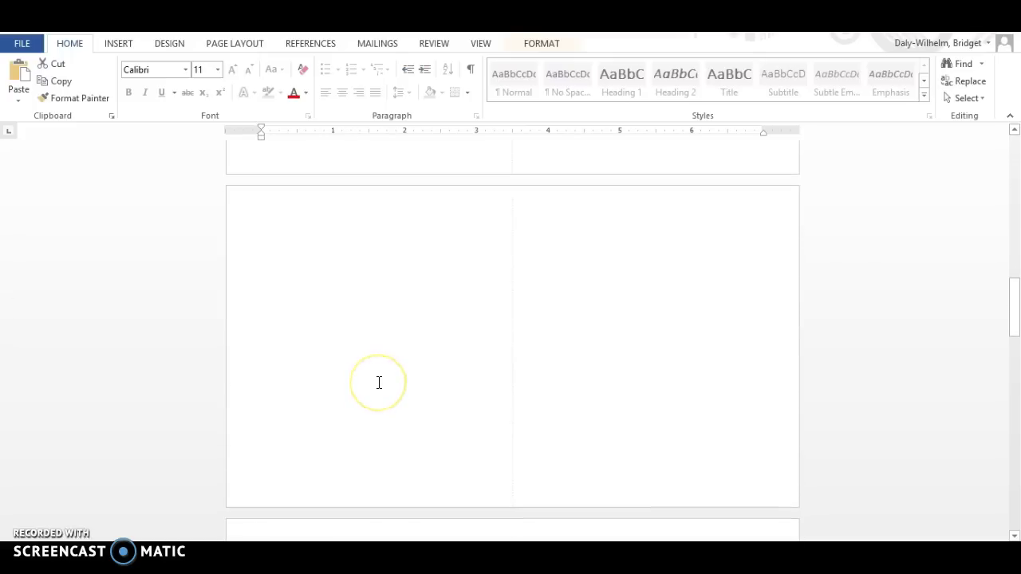
scroll(379, 374, "up", 15)
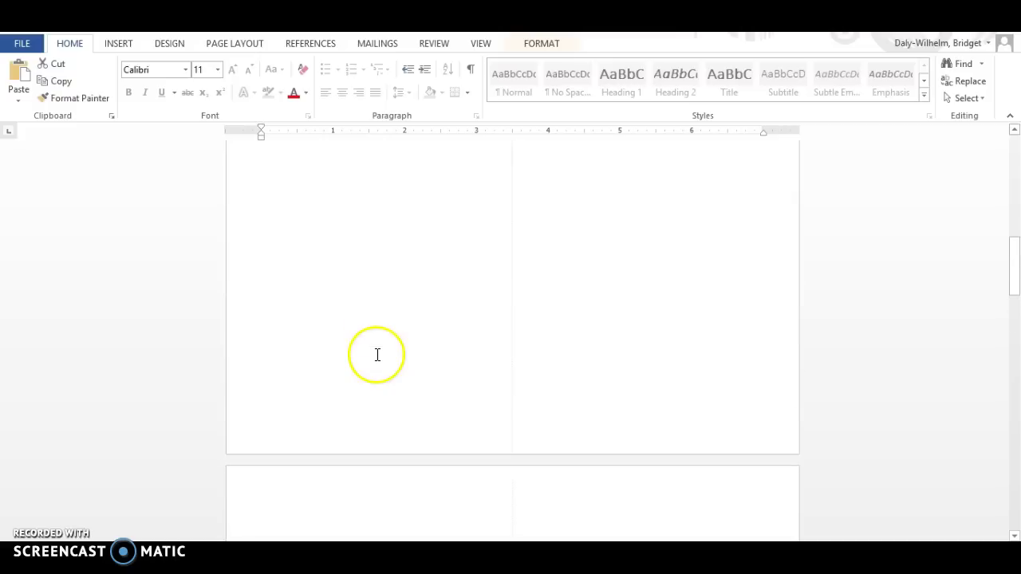
scroll(376, 351, "up", 10)
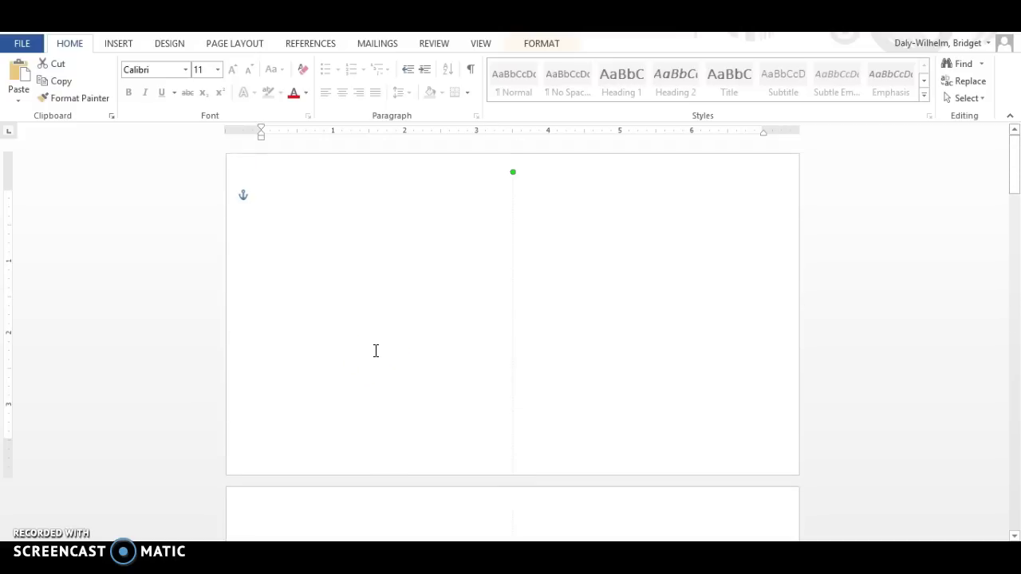
left_click(647, 343)
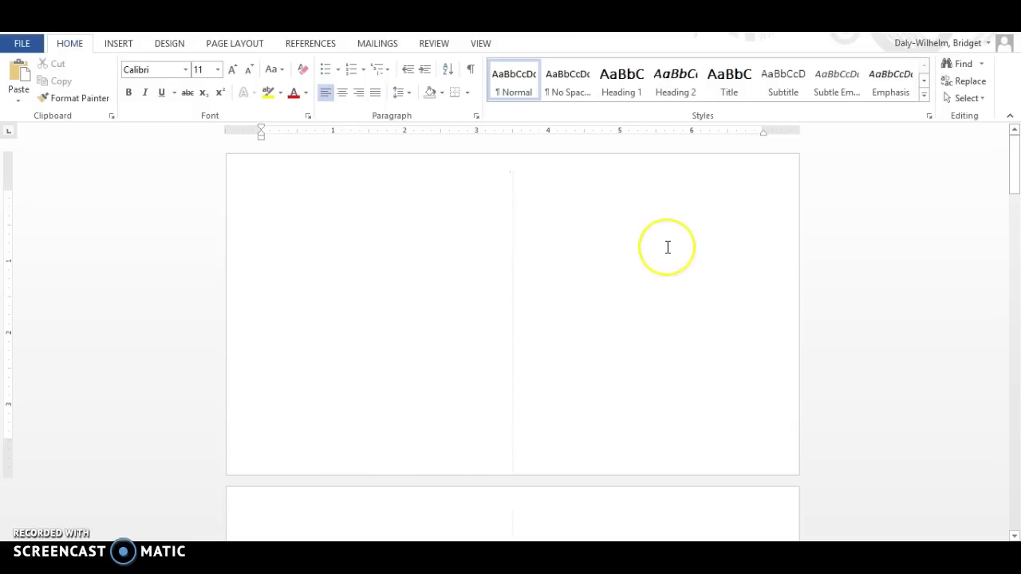
In Insert Pictures, browse to Documents (O:) > Star Book Pics and select the main character image.
left_click(117, 46)
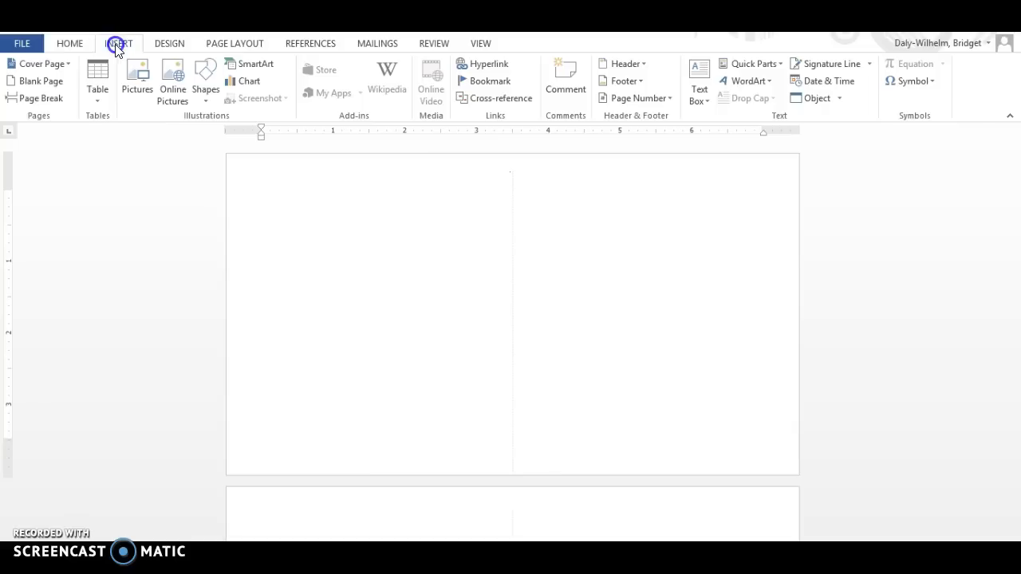
left_click(134, 73)
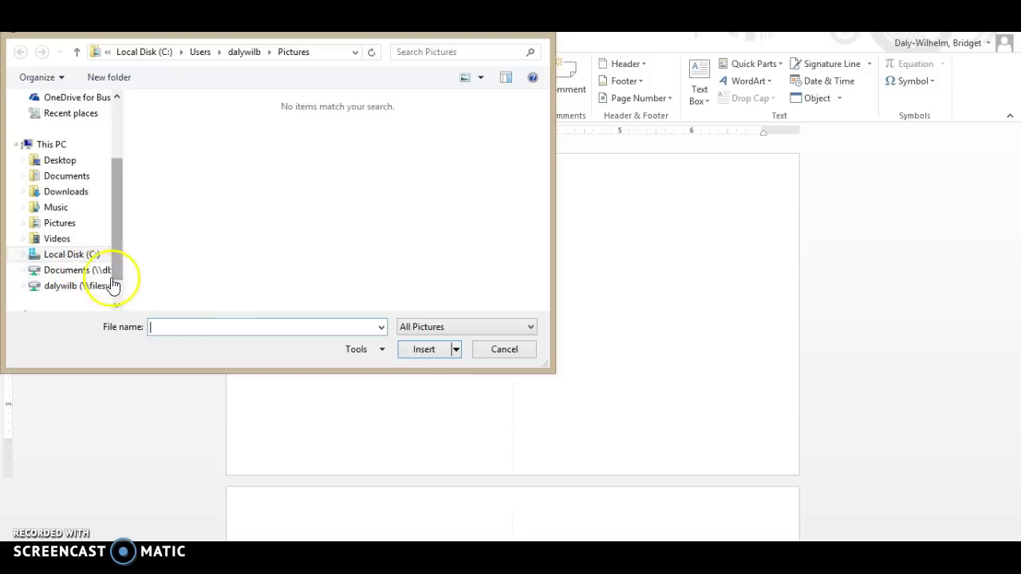
left_click(97, 273)
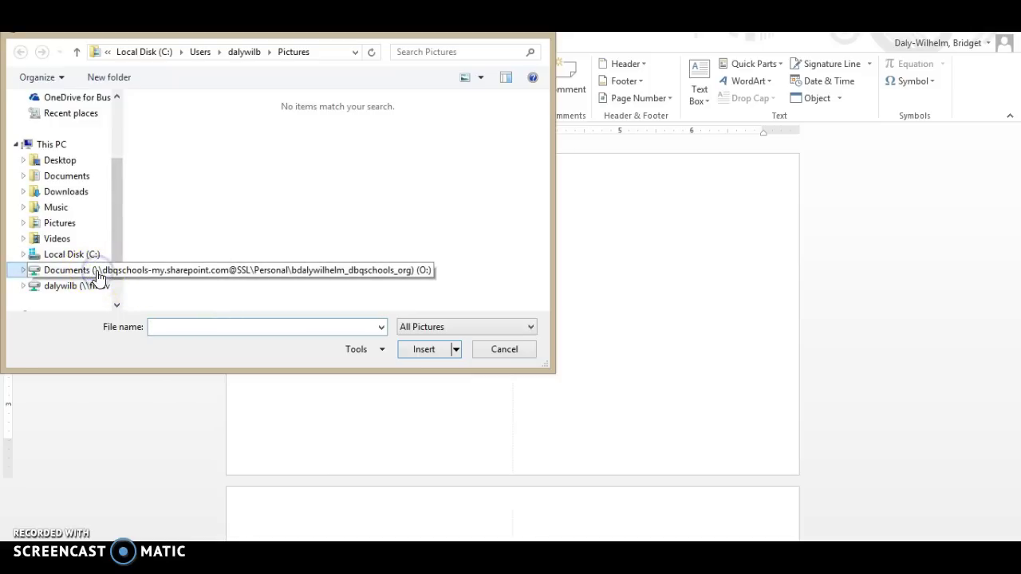
left_click(97, 274)
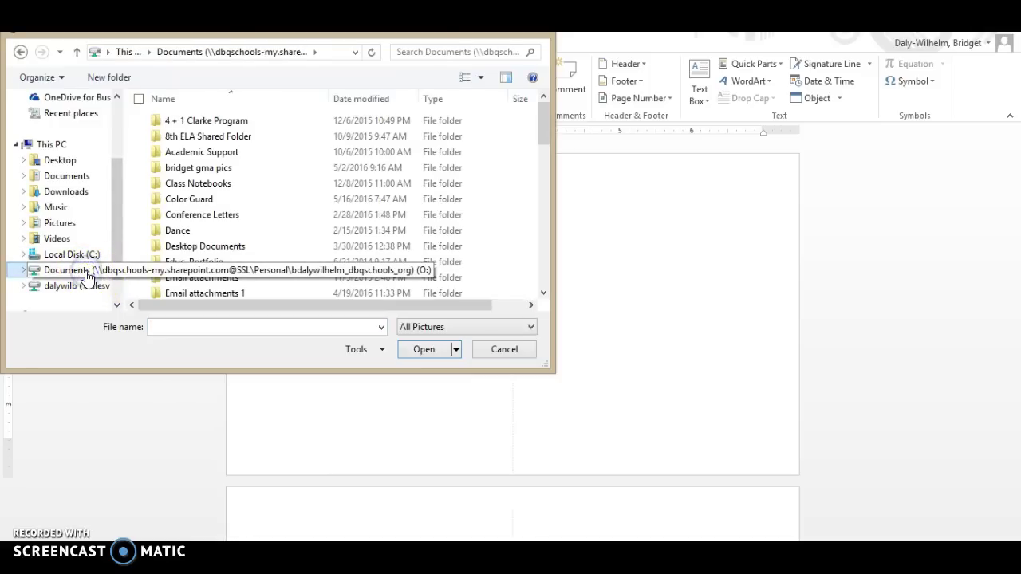
scroll(299, 191, "down", 5)
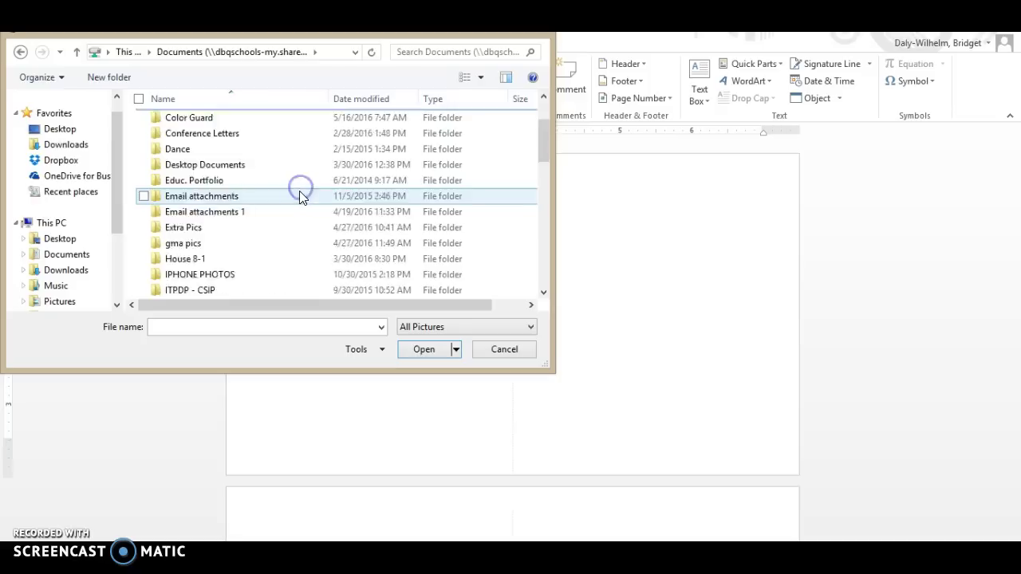
scroll(298, 200, "down", 2)
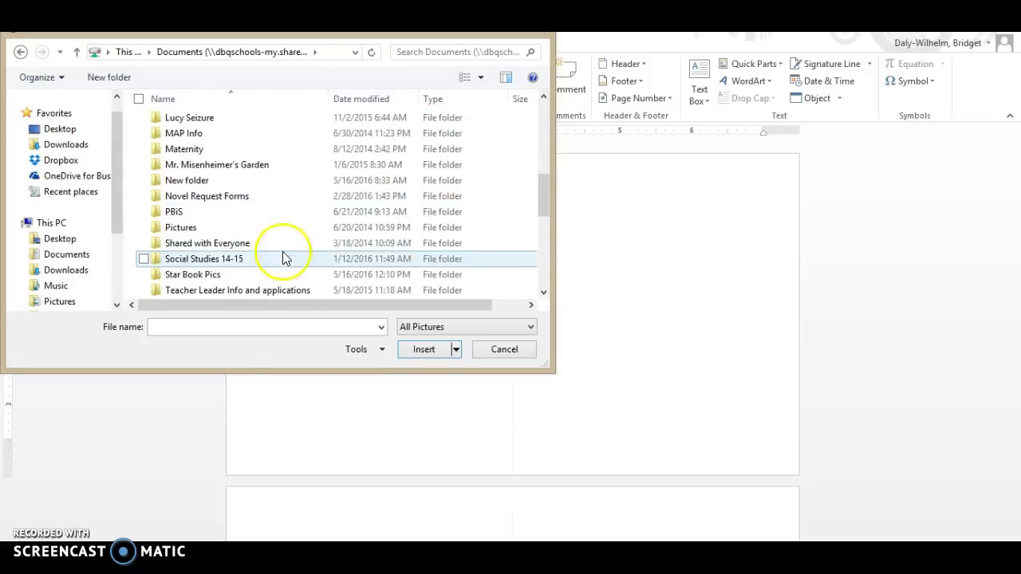
left_click(270, 281)
double_click(269, 281)
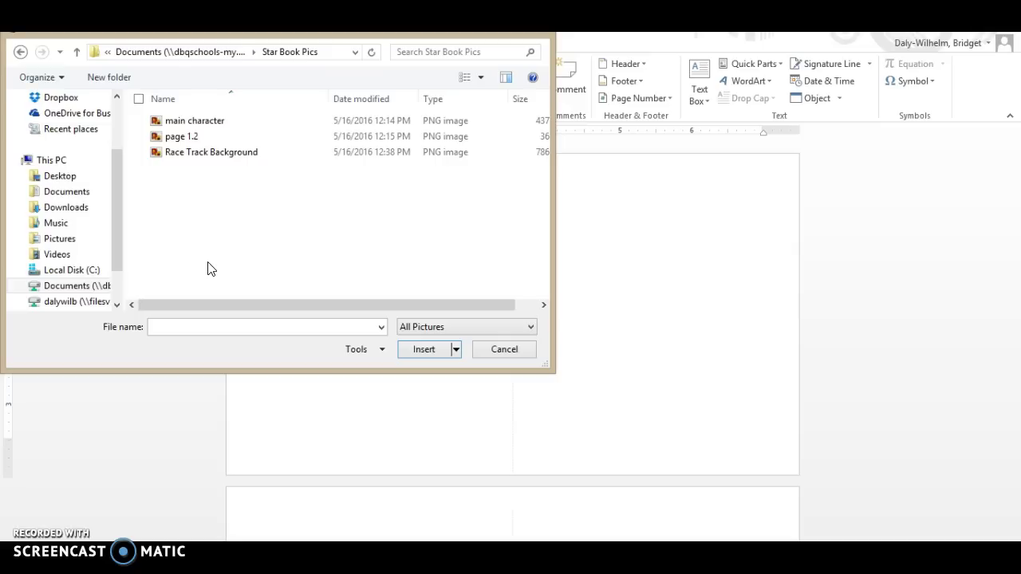
left_click(177, 121)
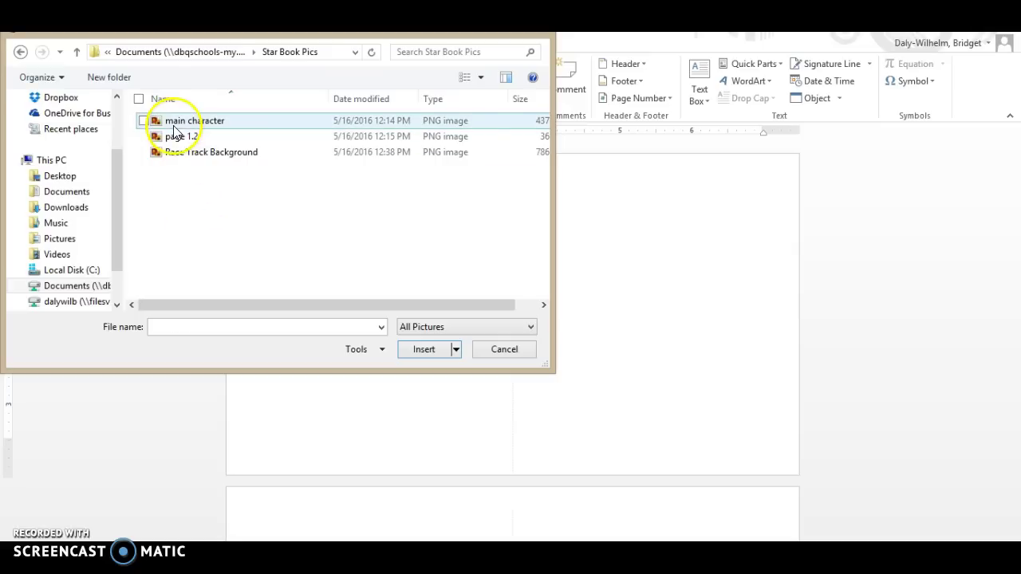
Insert the main character car picture and set its text wrapping to Tight.
double_click(174, 125)
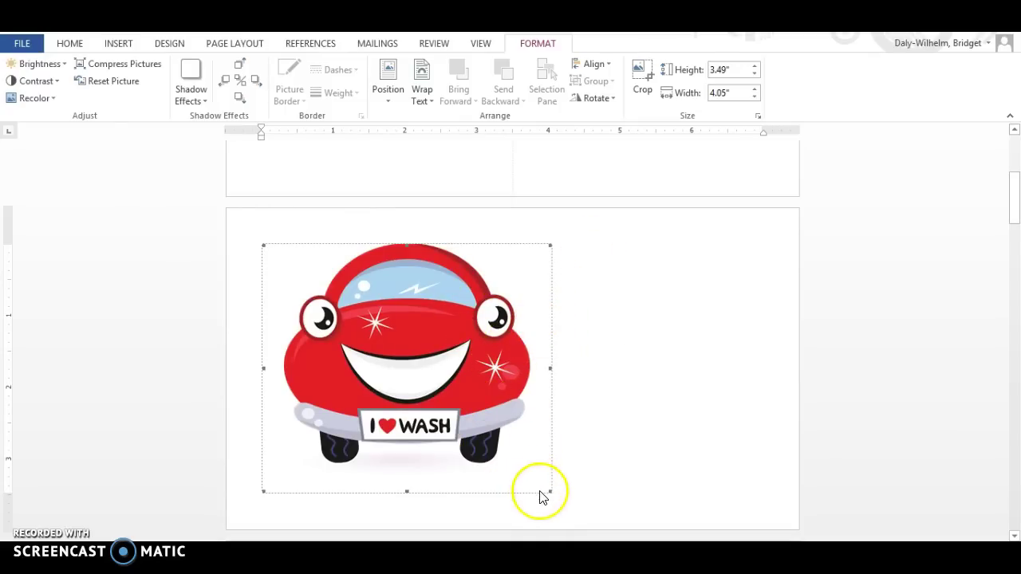
right_click(445, 379)
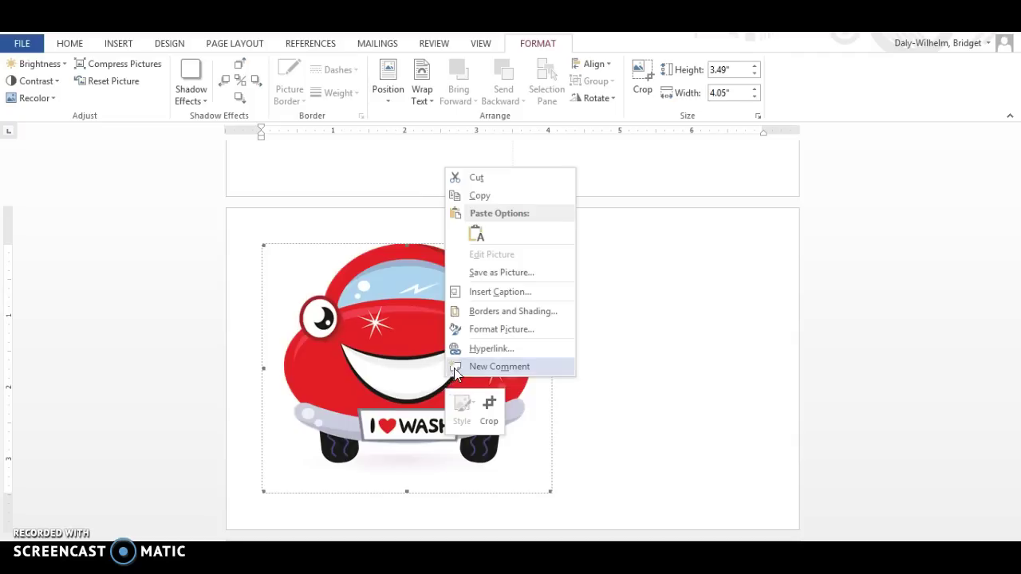
left_click(481, 330)
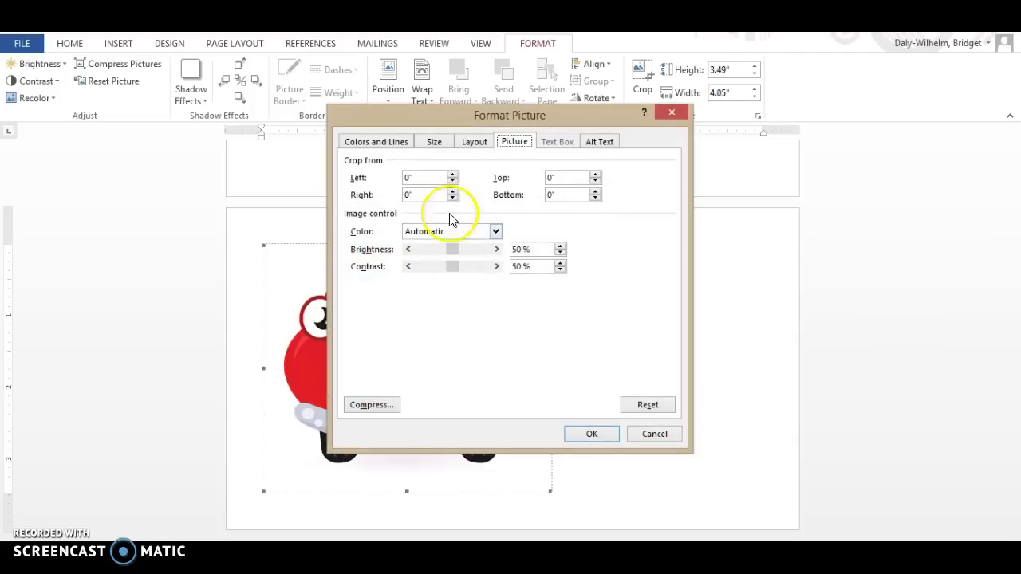
left_click(478, 144)
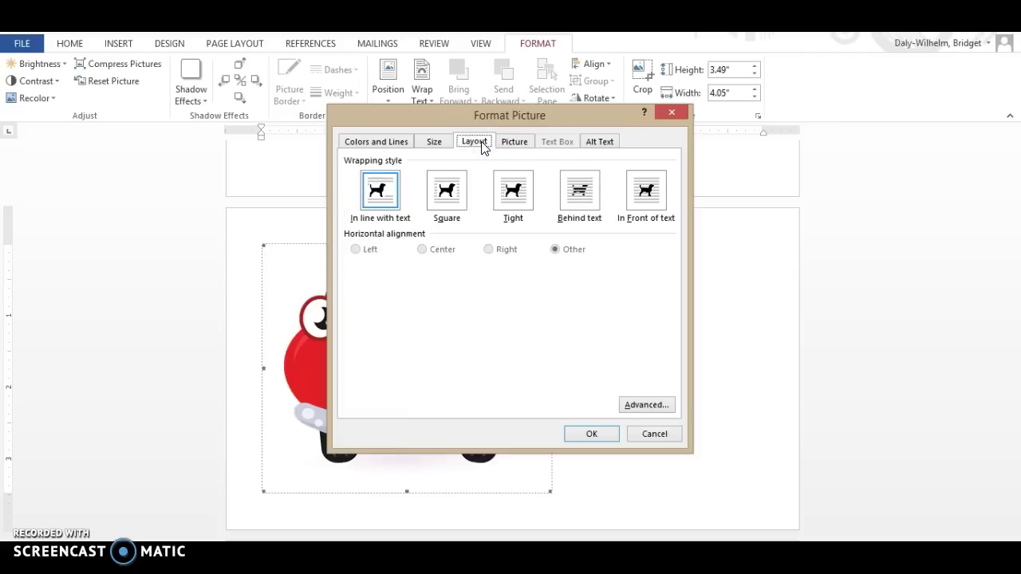
left_click(520, 193)
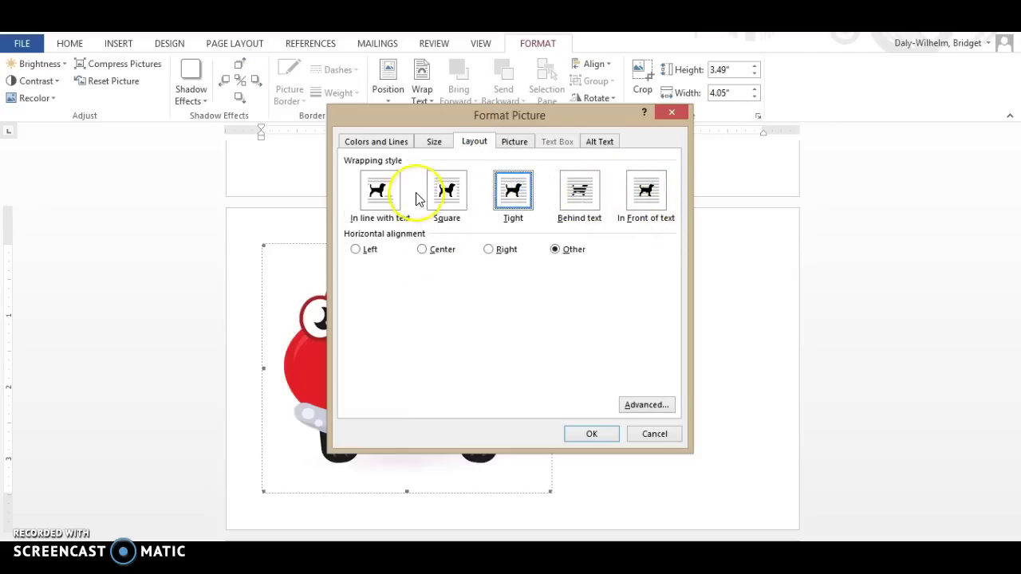
left_click(596, 434)
scroll(484, 371, "up", 5)
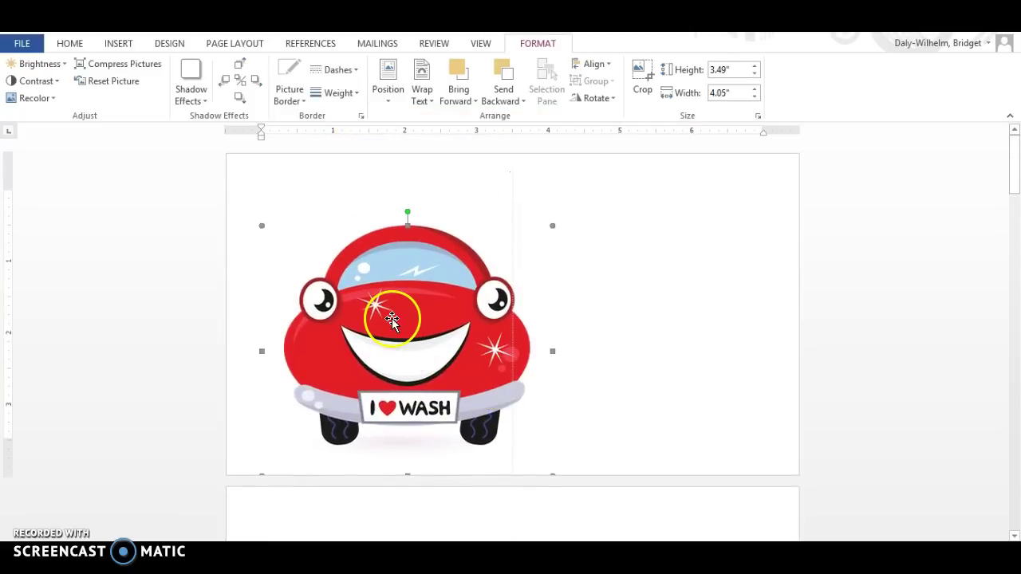
Shrink the car picture to about 2.99" by 3.47" and move it higher in the right panel.
left_click_drag(392, 320, 611, 274)
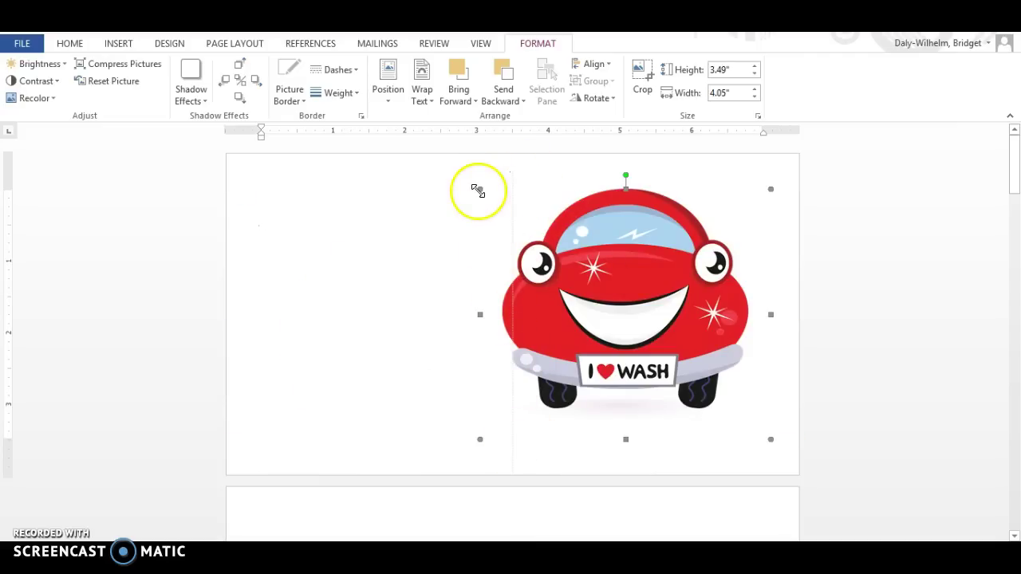
left_click_drag(477, 190, 520, 230)
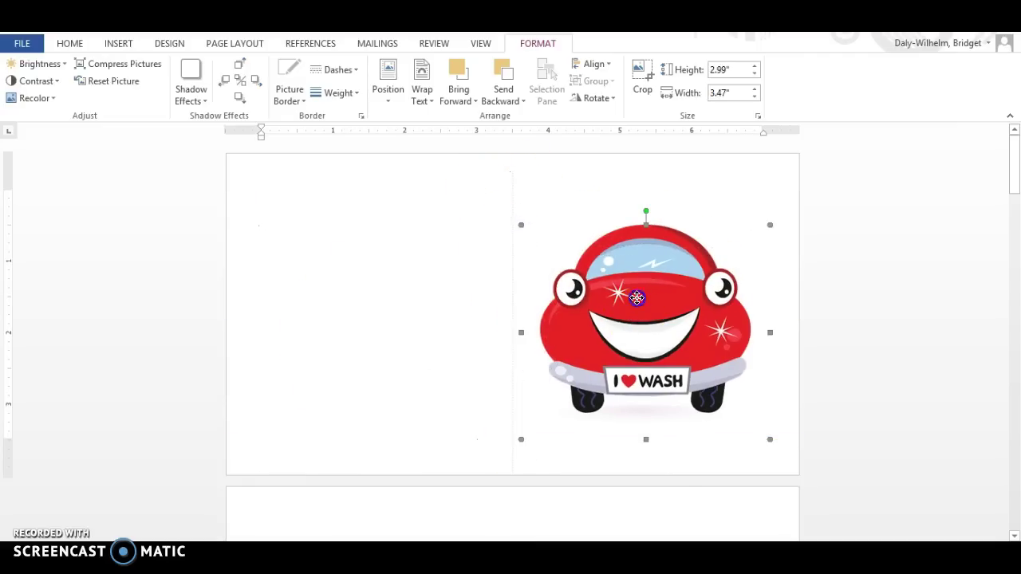
left_click_drag(636, 298, 647, 244)
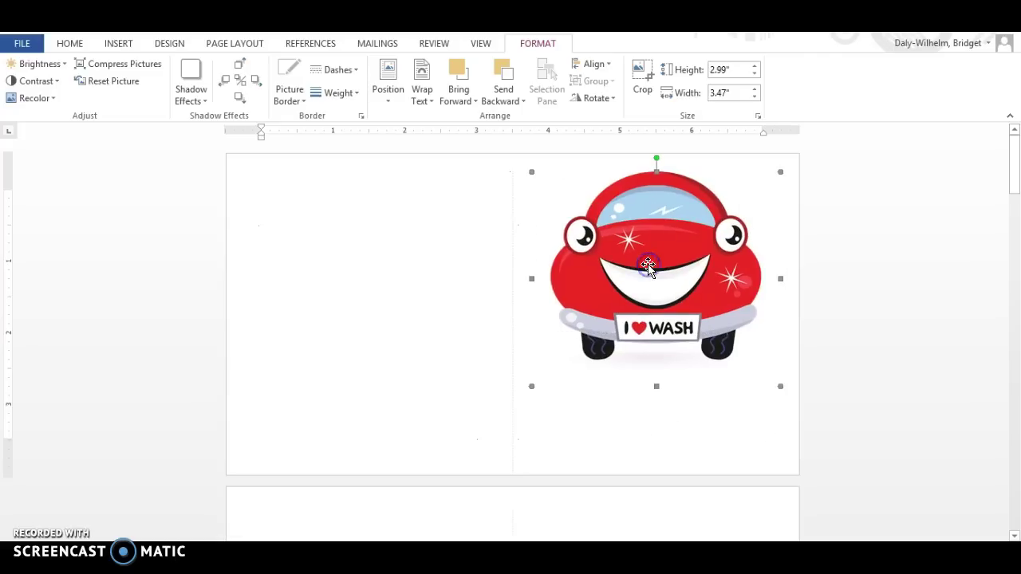
left_click(682, 427)
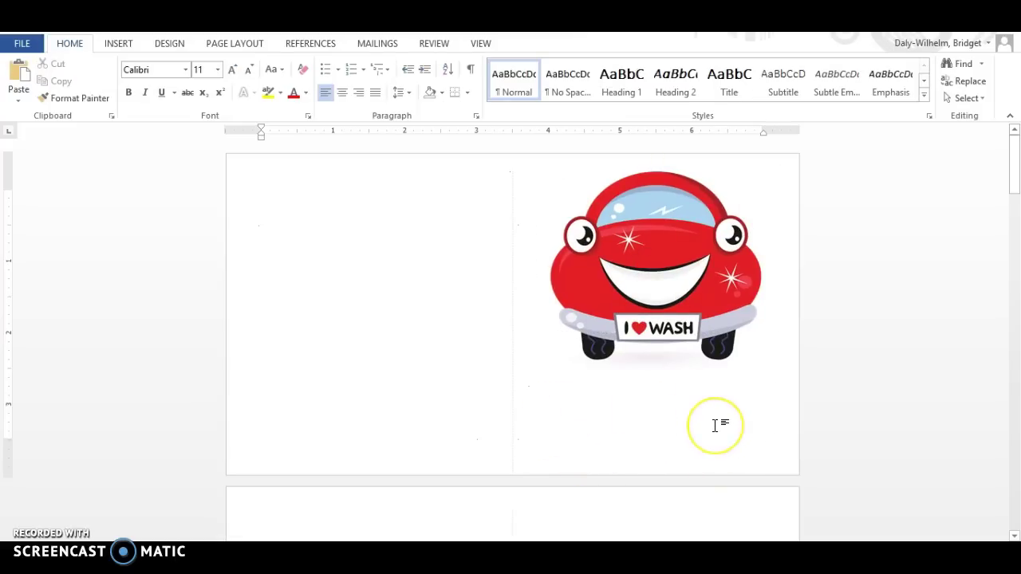
Draw a 0.74" by 2.82" text box beneath the car picture.
left_click(124, 43)
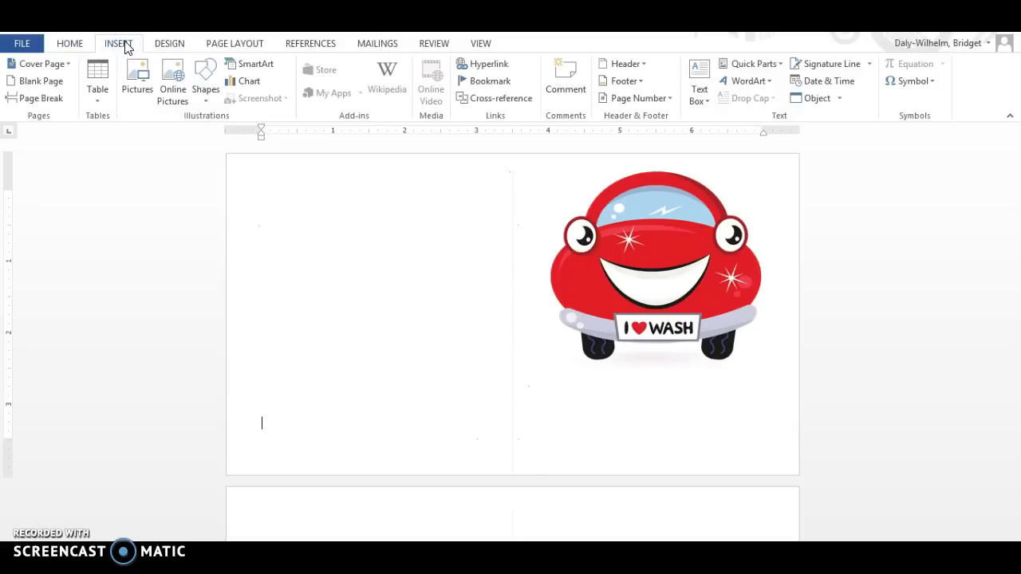
left_click(696, 77)
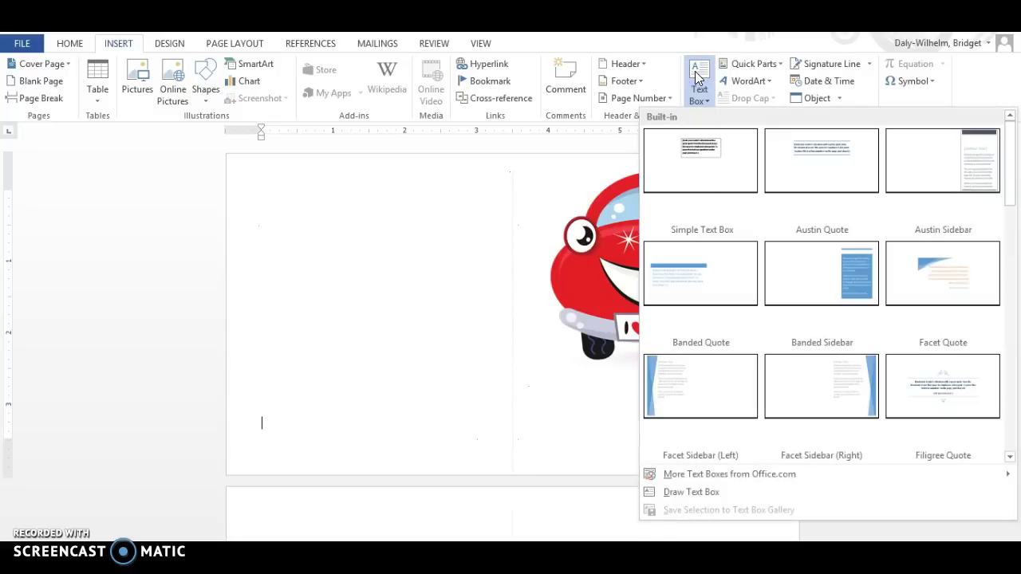
left_click(698, 494)
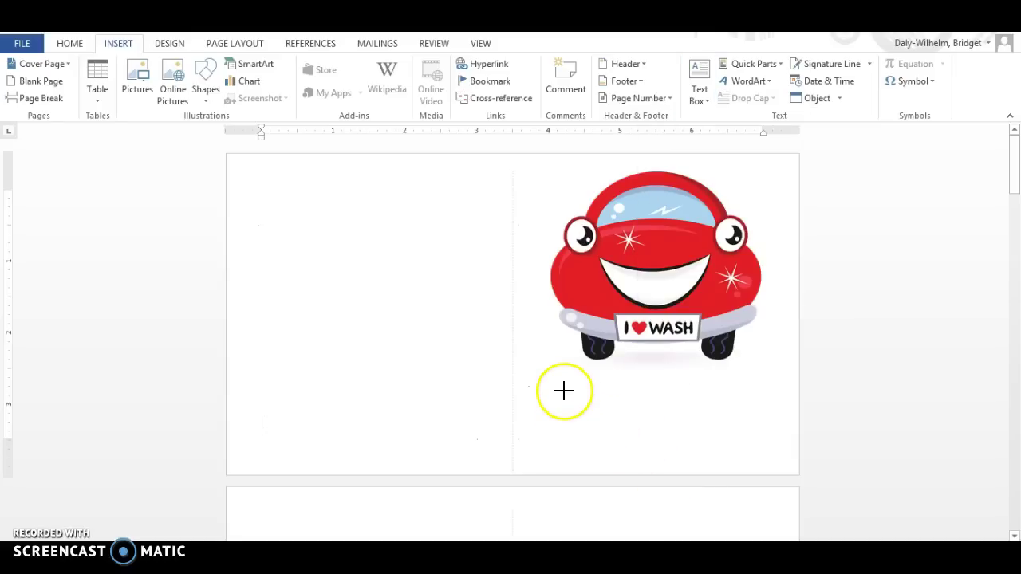
left_click_drag(562, 386, 777, 440)
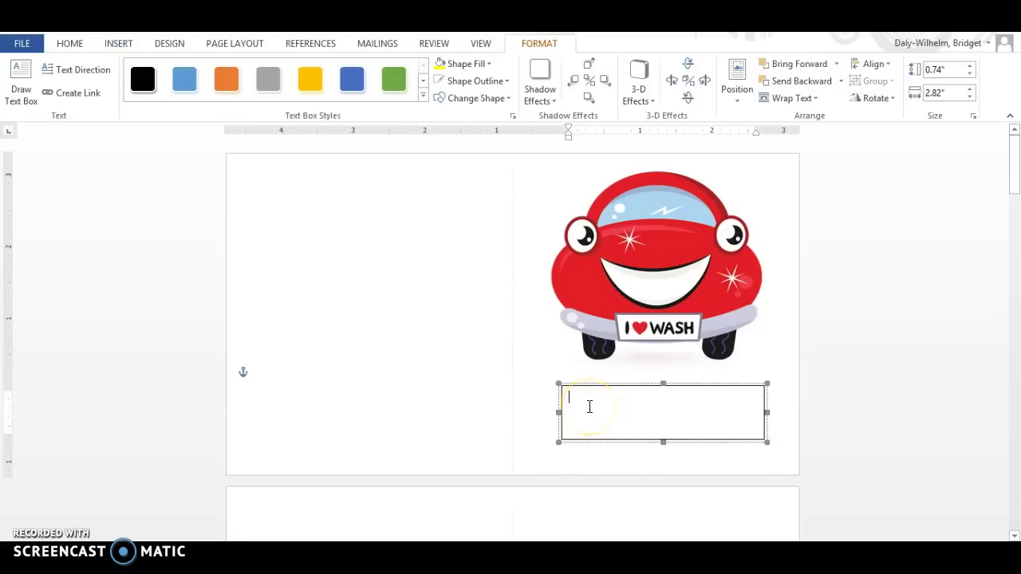
Type 'The Tiniest Racecar', the author's name and 'Washington Middle School 2016' into the text box, enlarging it.
type("The Tiniest Racecar")
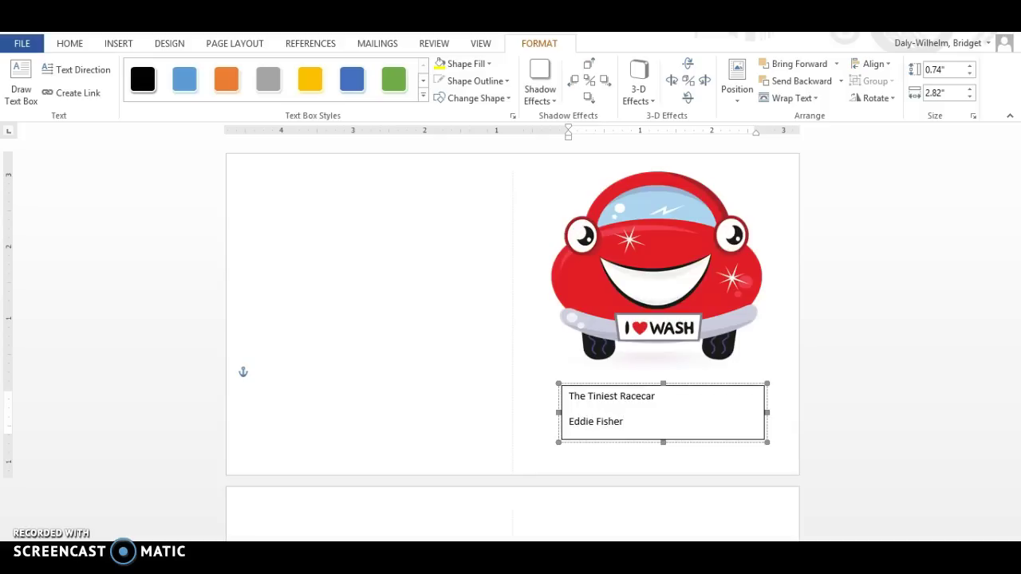
left_click_drag(663, 384, 663, 366)
left_click(655, 418)
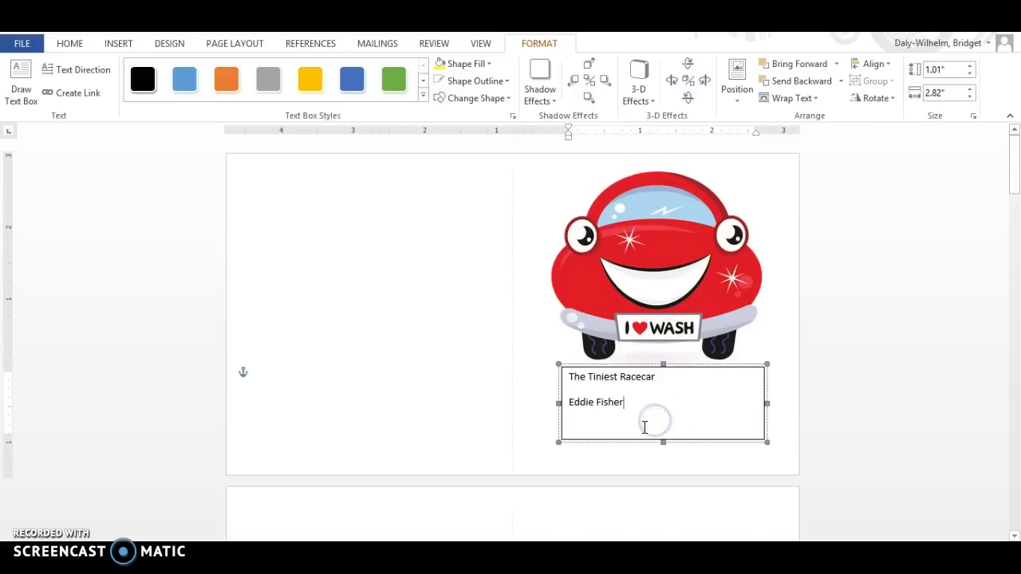
key("Return")
type("Washington Middle School 2016")
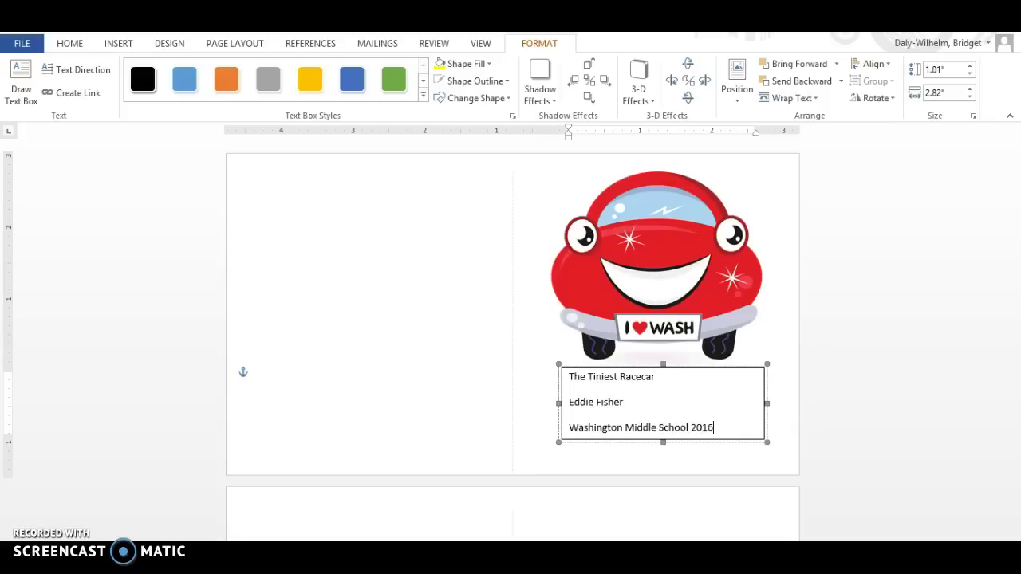
left_click_drag(713, 428, 572, 373)
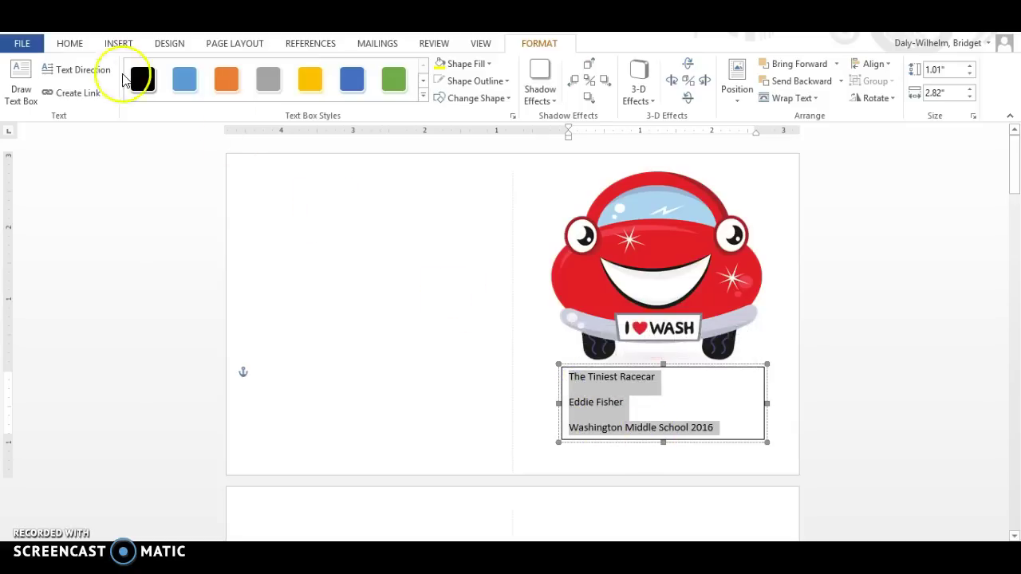
left_click(71, 44)
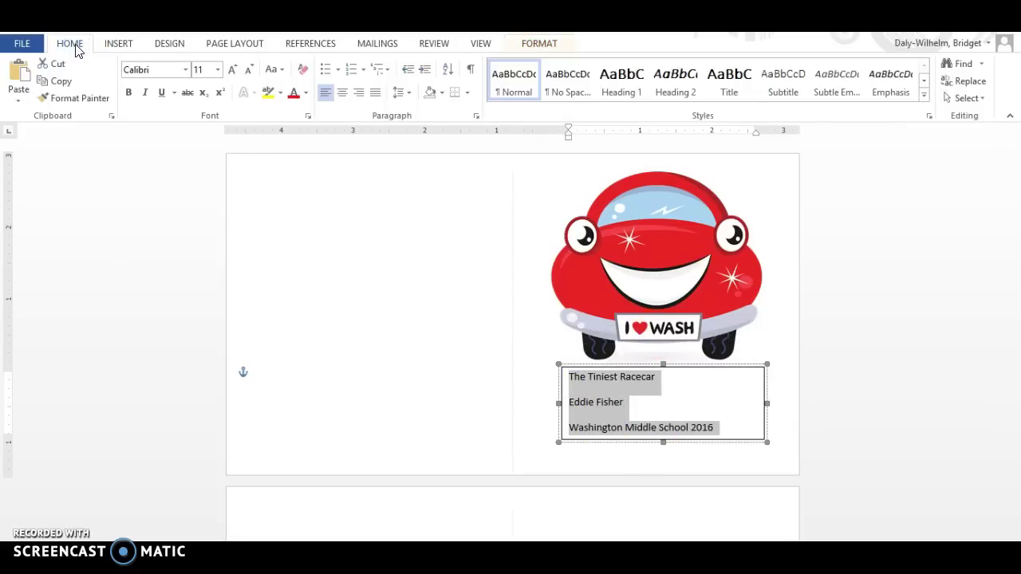
Set the text box lines to Single line spacing with 0 pt after.
left_click(401, 92)
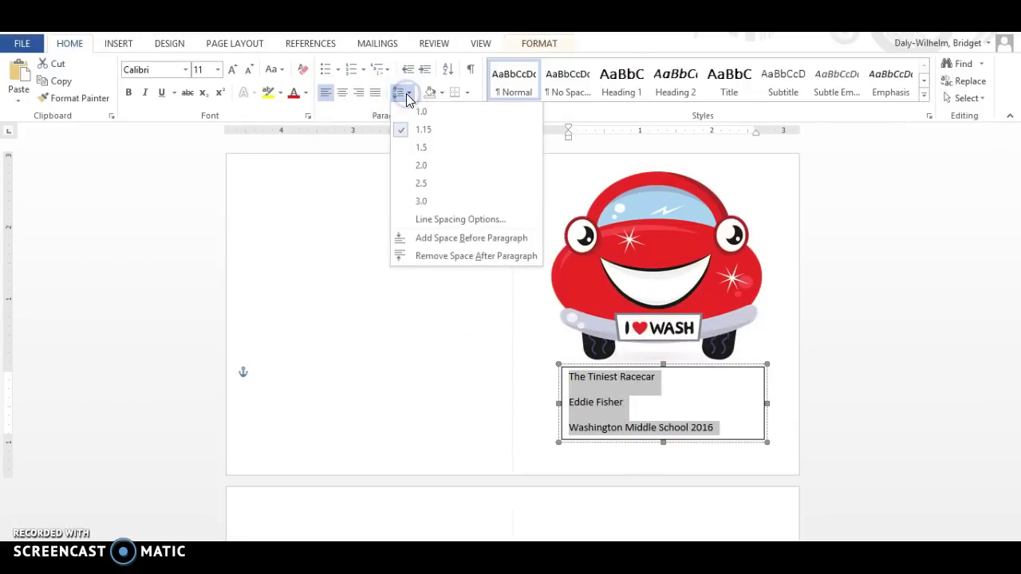
left_click(455, 218)
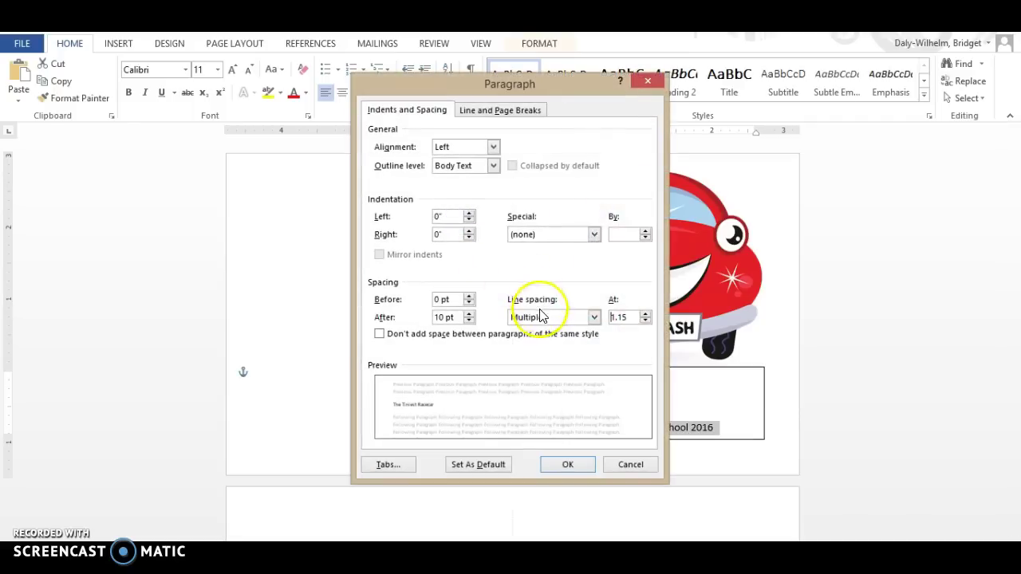
left_click(541, 317)
left_click(546, 329)
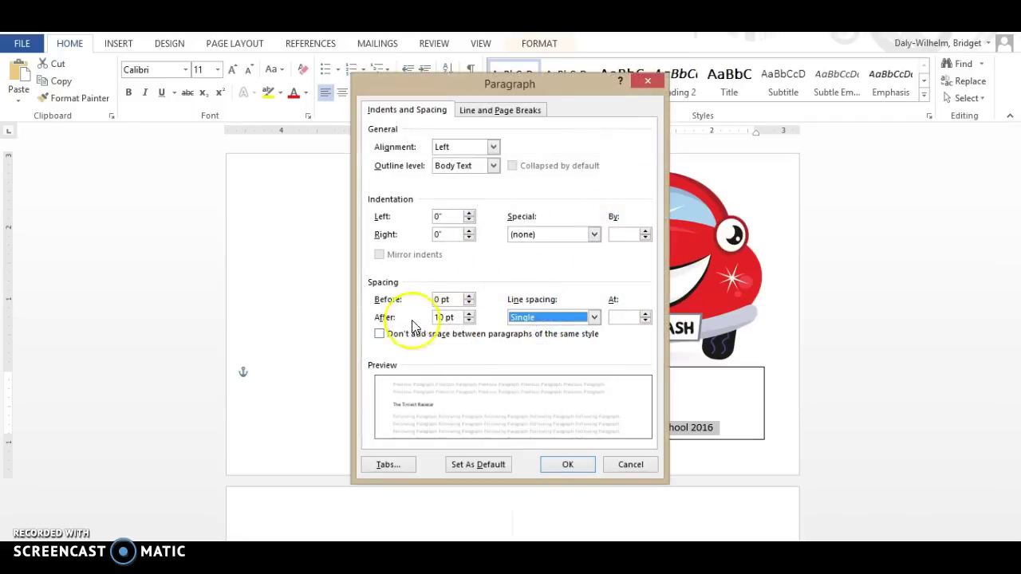
left_click(439, 318)
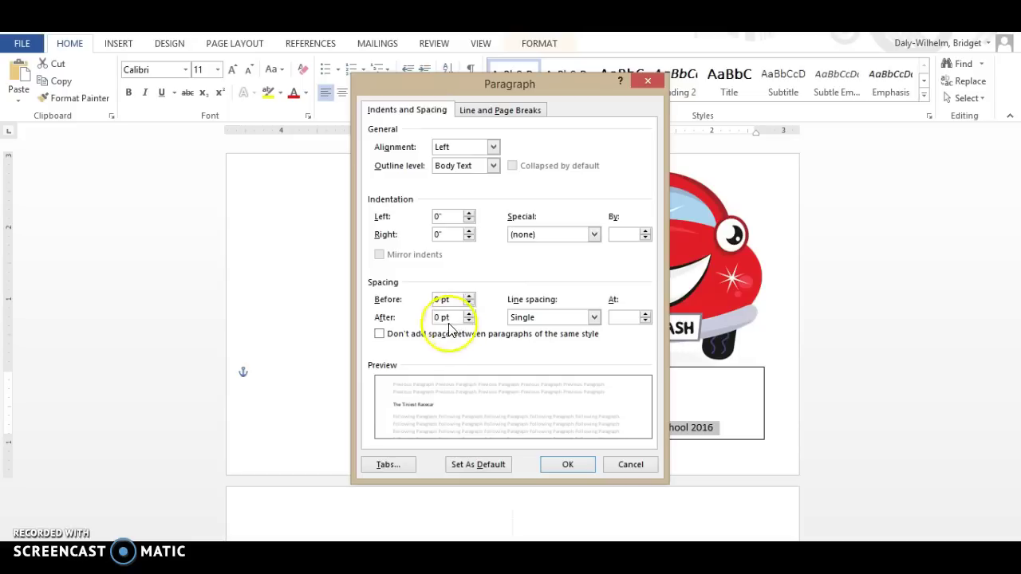
left_click(570, 466)
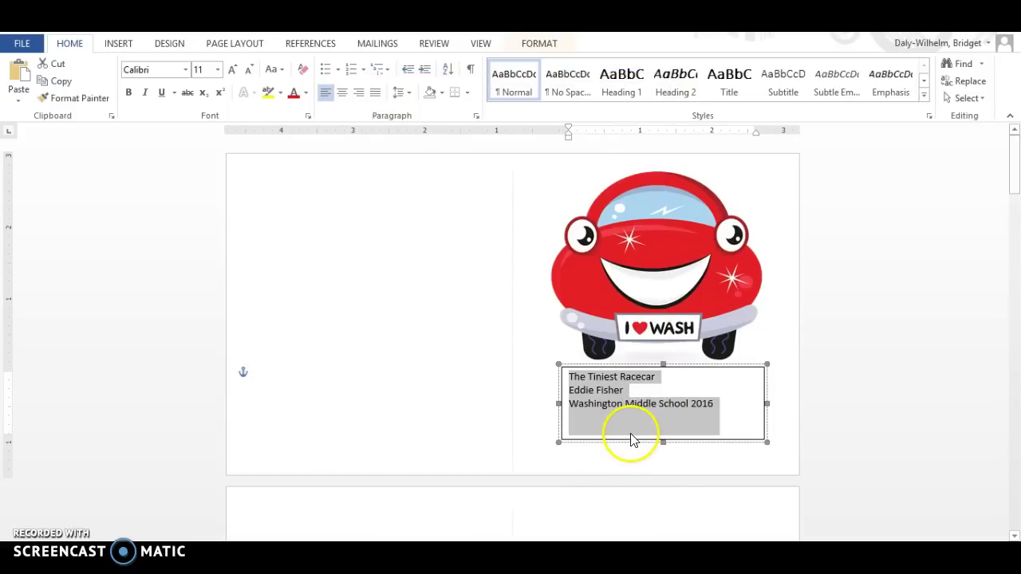
Center the text box lines and enlarge them to 14 pt.
left_click(342, 93)
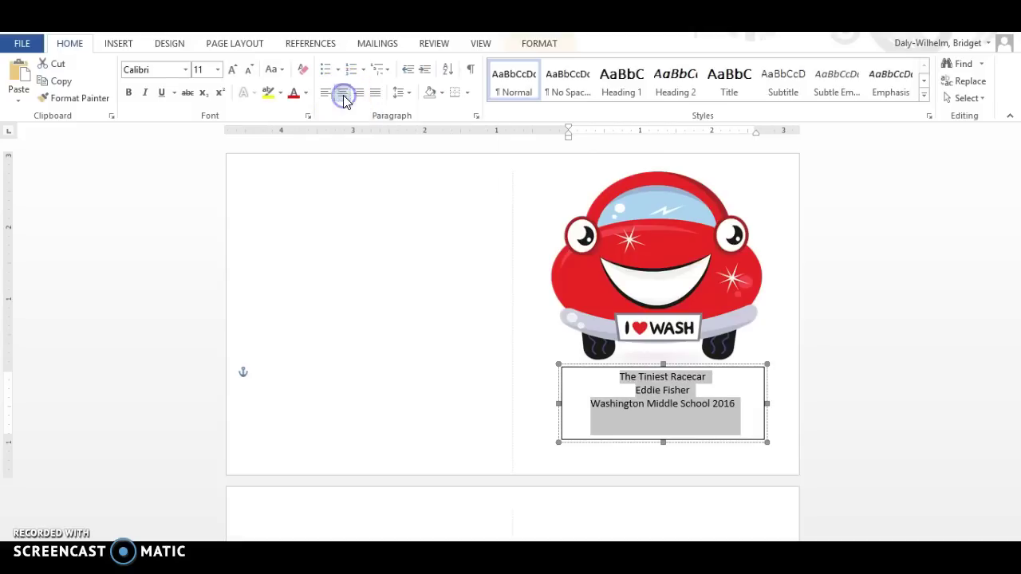
left_click(232, 70)
left_click(232, 70)
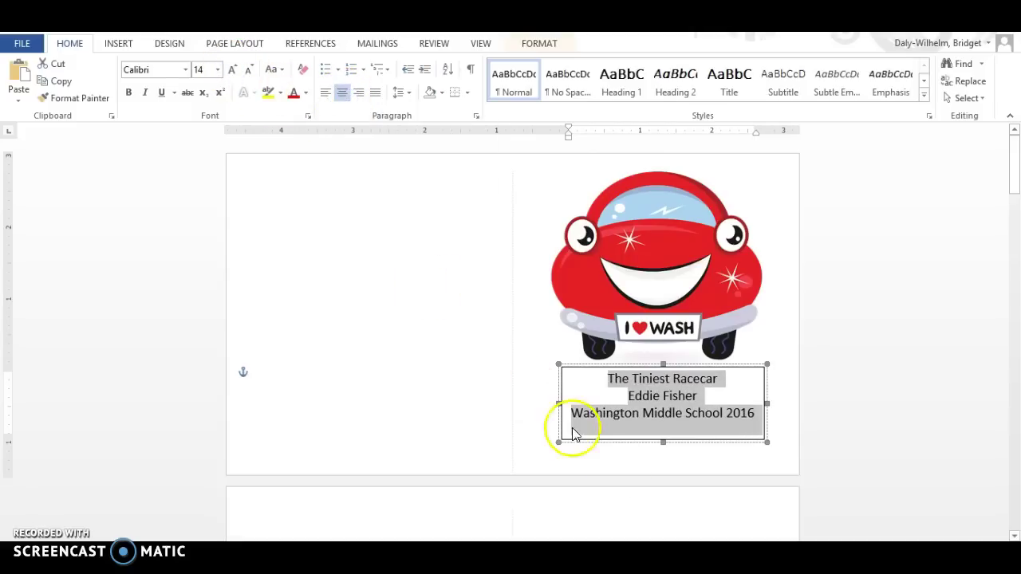
left_click(631, 414)
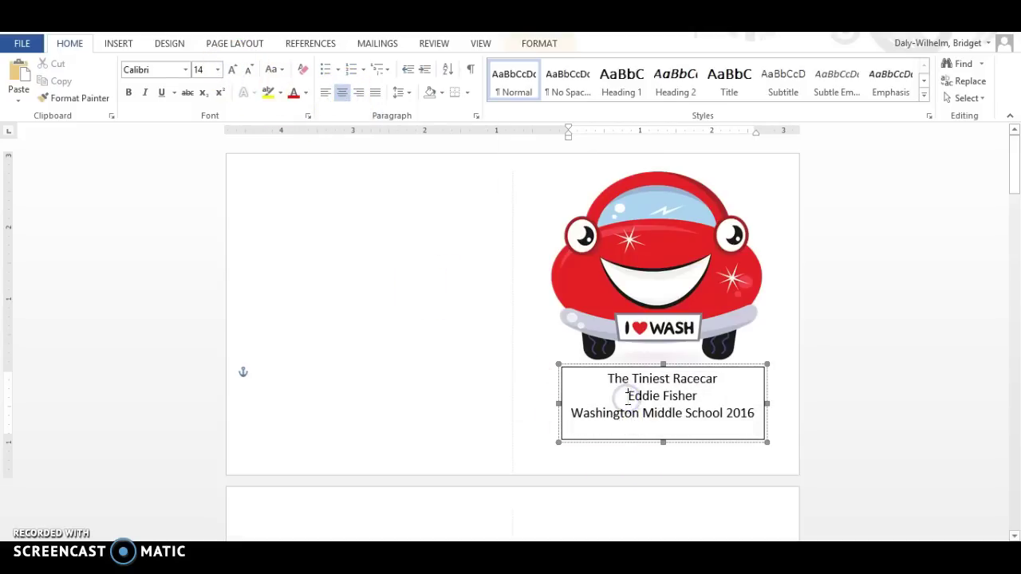
Add a blank line after the title and make 'The Tiniest Racecar' bold at 18 pt.
left_click(725, 382)
key("Return")
triple_click(681, 378)
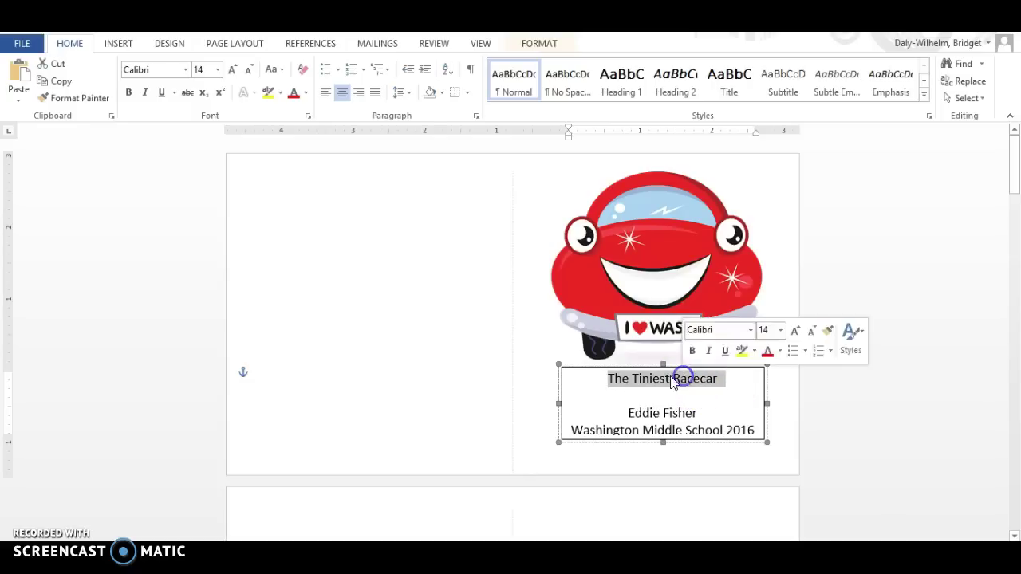
left_click(129, 93)
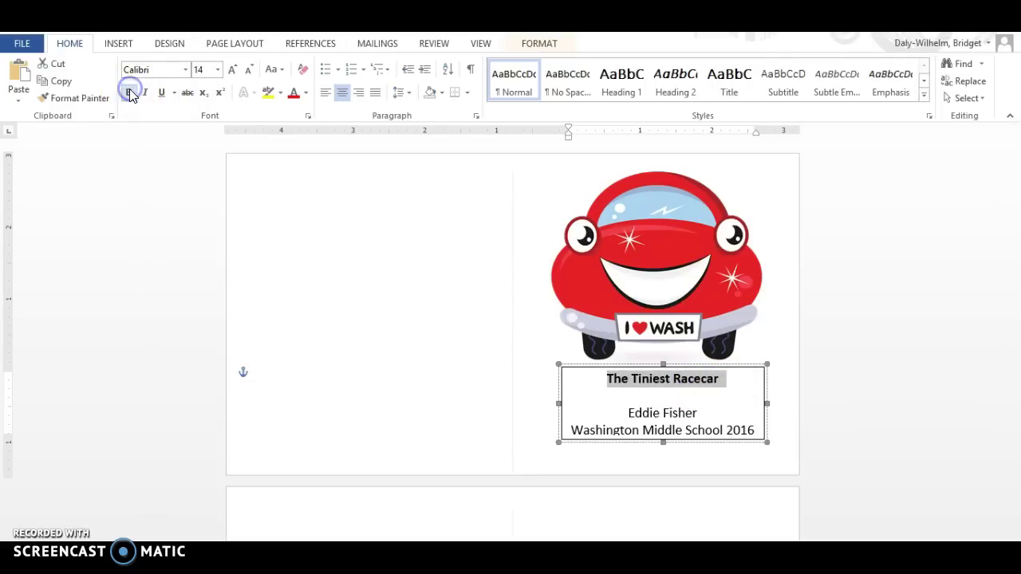
left_click(232, 69)
left_click(232, 69)
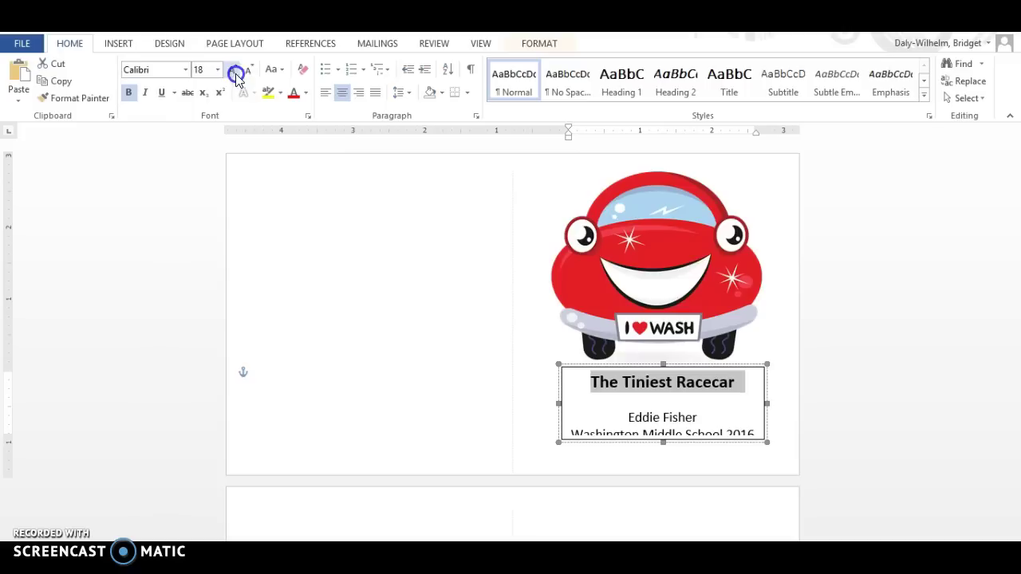
Shrink the lines below the title, including the author and school lines, to 9 pt.
double_click(662, 404)
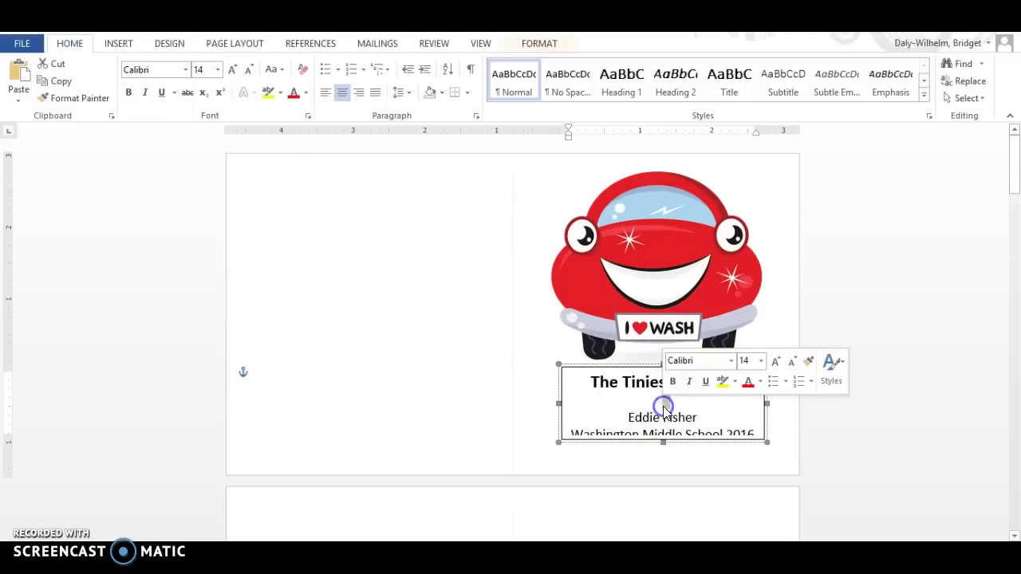
left_click(790, 363)
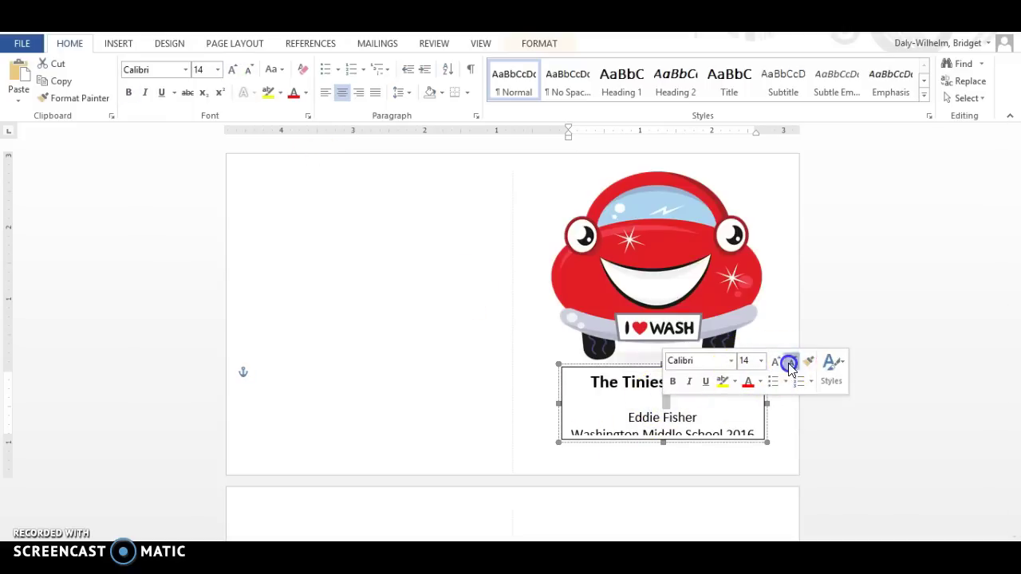
left_click(790, 363)
left_click(790, 363)
left_click(790, 363)
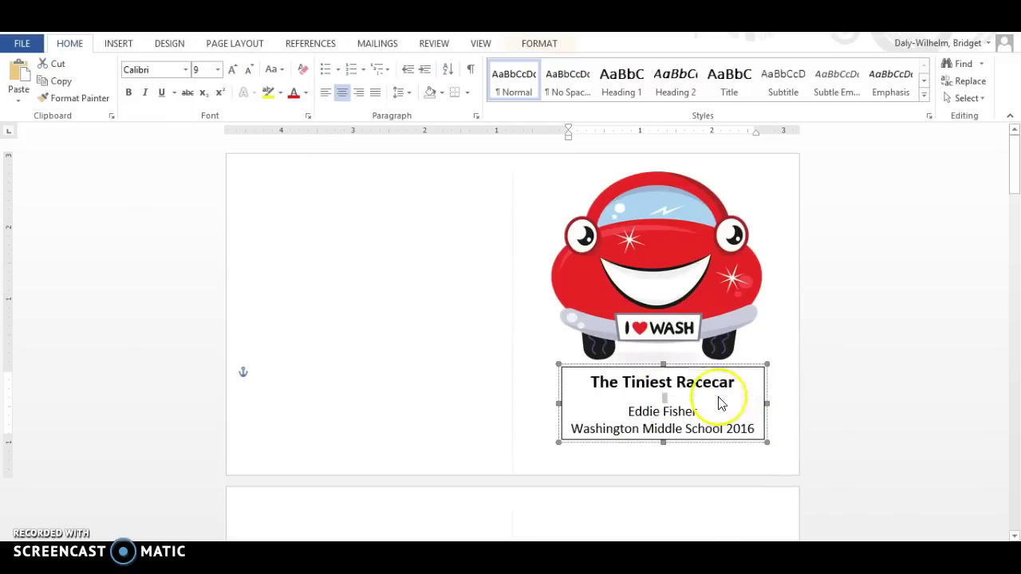
Drag the text box so it is centred below the car picture.
left_click(672, 363)
left_click_drag(675, 364, 678, 377)
left_click(459, 369)
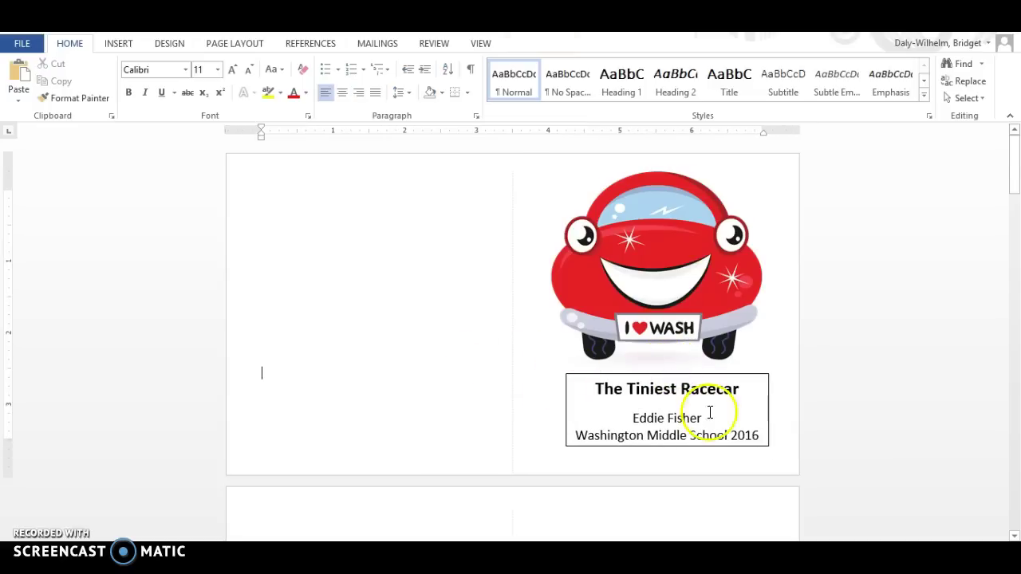
left_click_drag(672, 374, 660, 376)
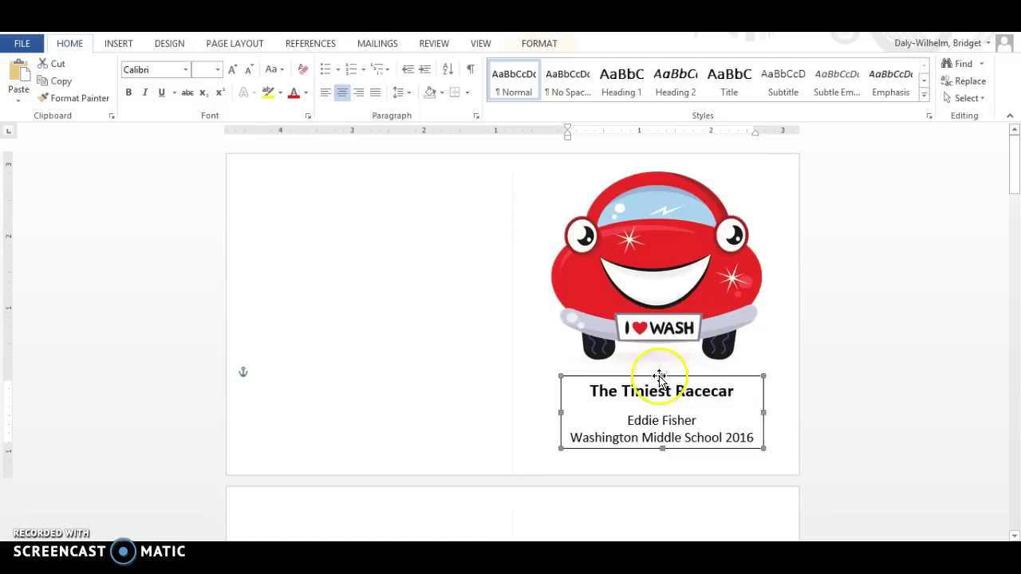
Set the text box Line Color to No Color so it has no border.
right_click(659, 376)
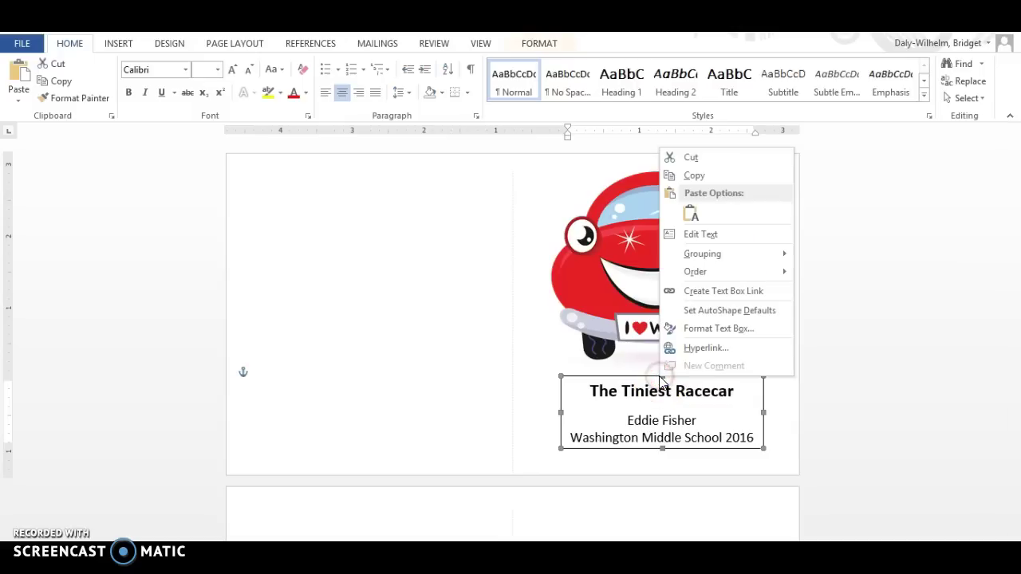
left_click(694, 327)
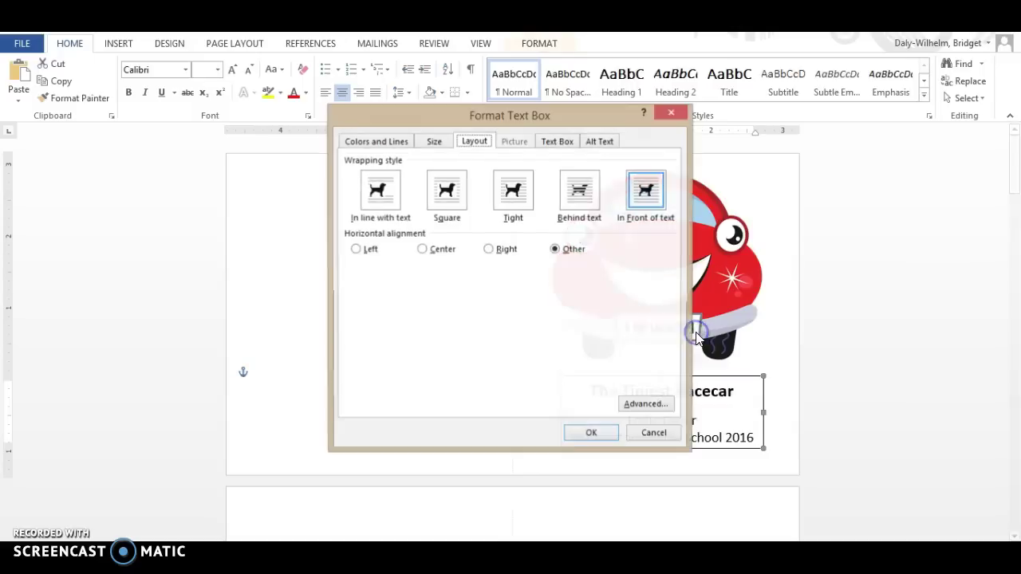
left_click(396, 142)
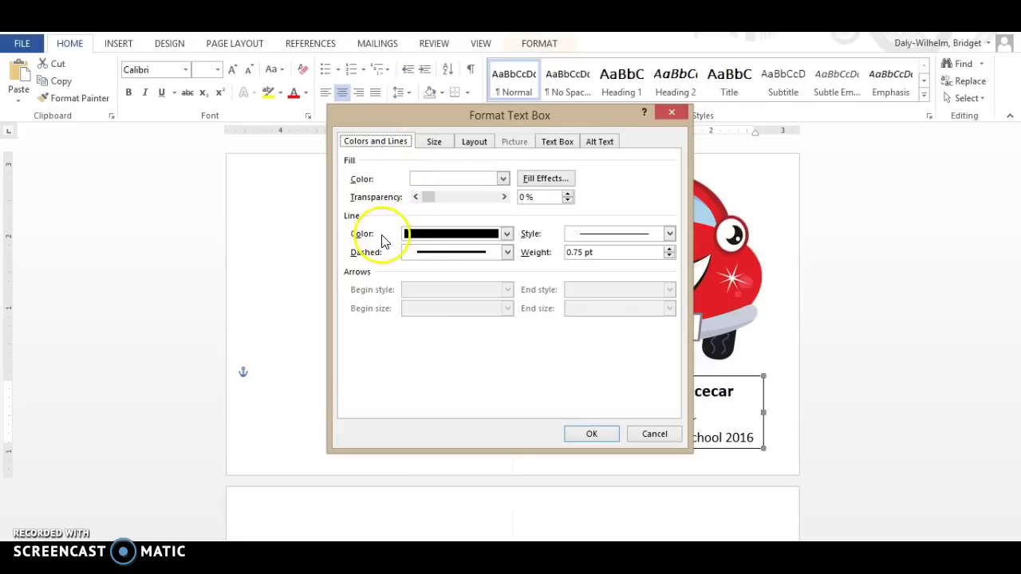
left_click(415, 235)
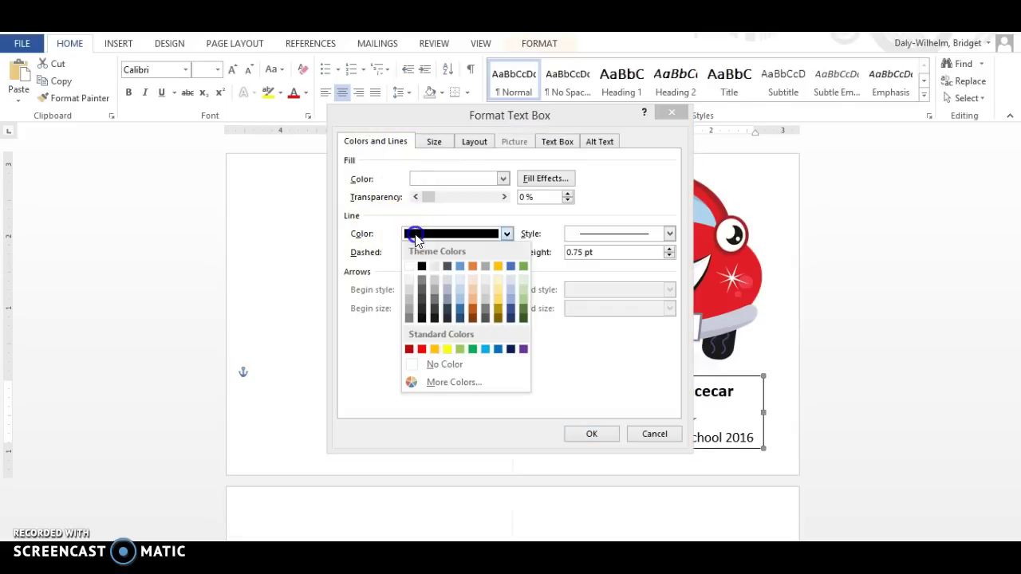
left_click(448, 364)
left_click(590, 434)
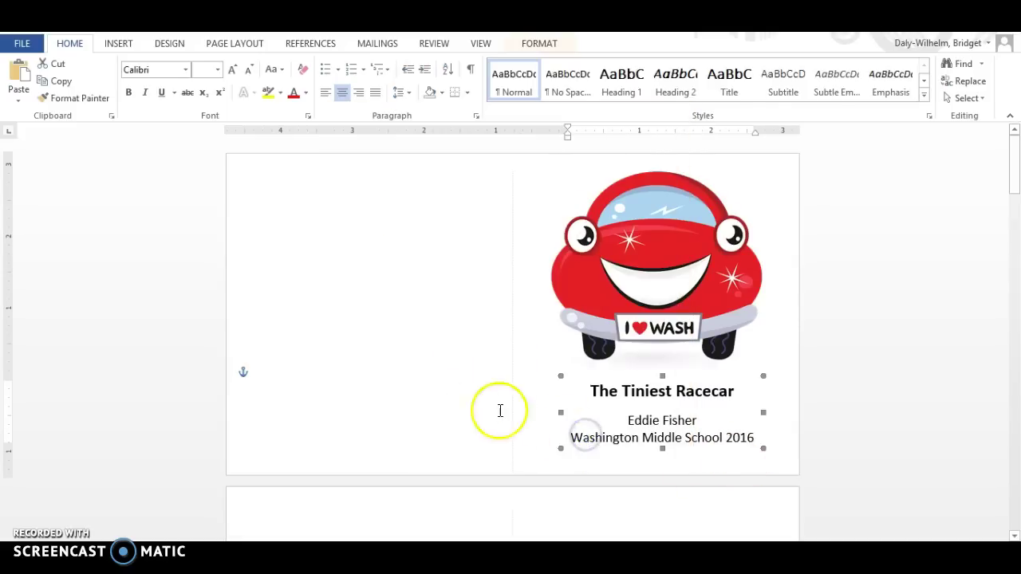
left_click(395, 384)
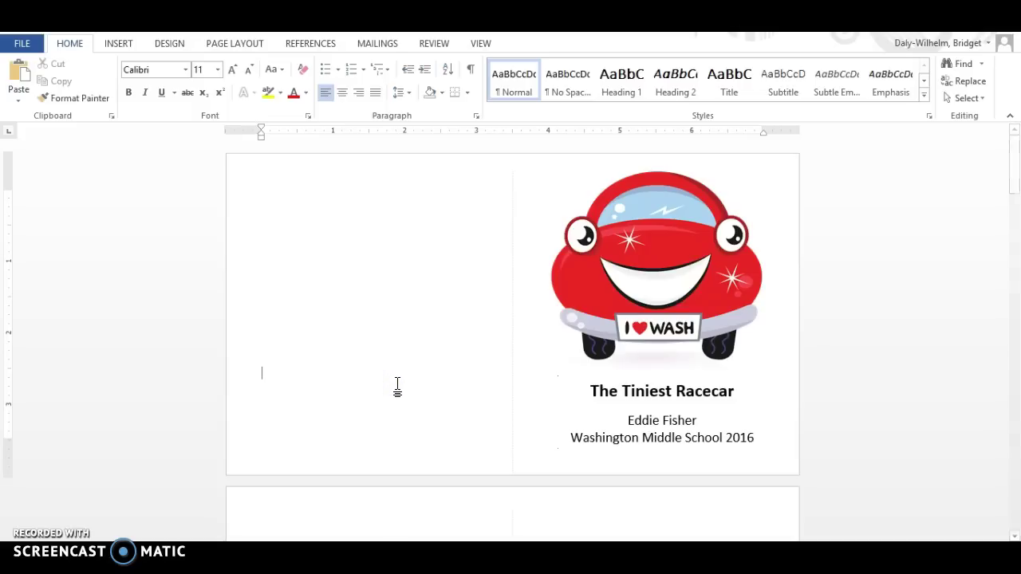
scroll(399, 388, "down", 5)
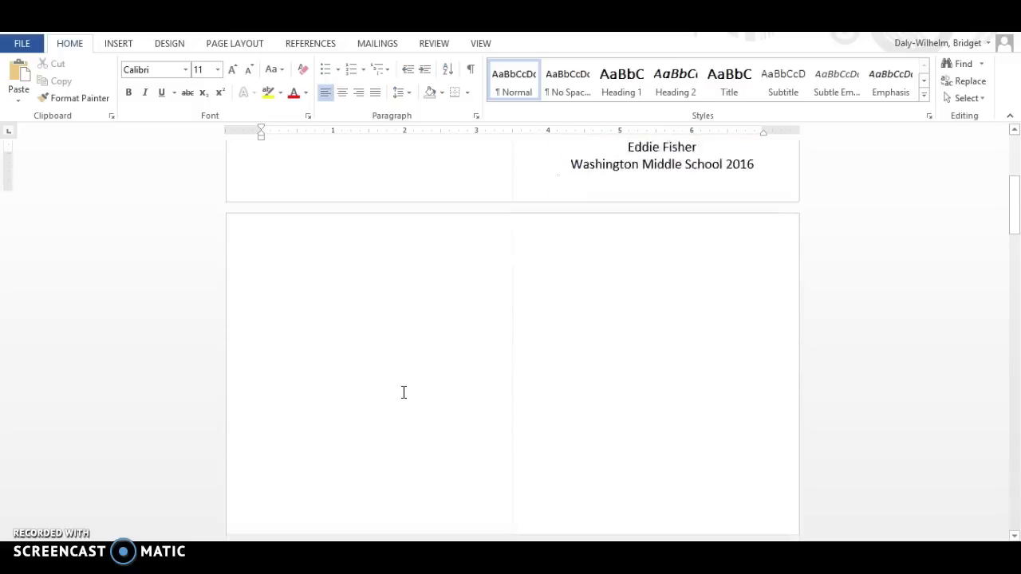
scroll(404, 392, "up", 5)
scroll(405, 392, "down", 4)
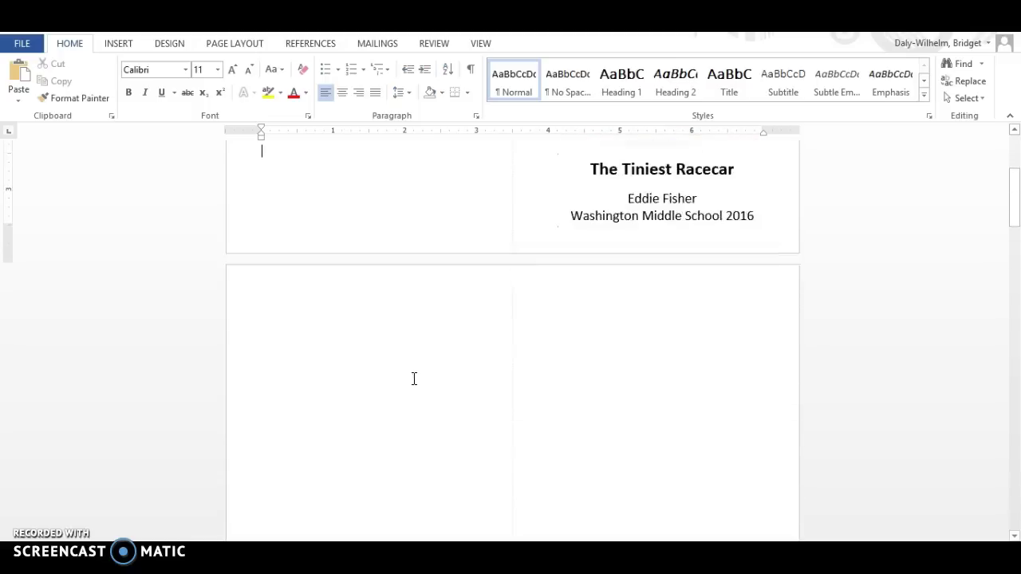
scroll(414, 379, "up", 4)
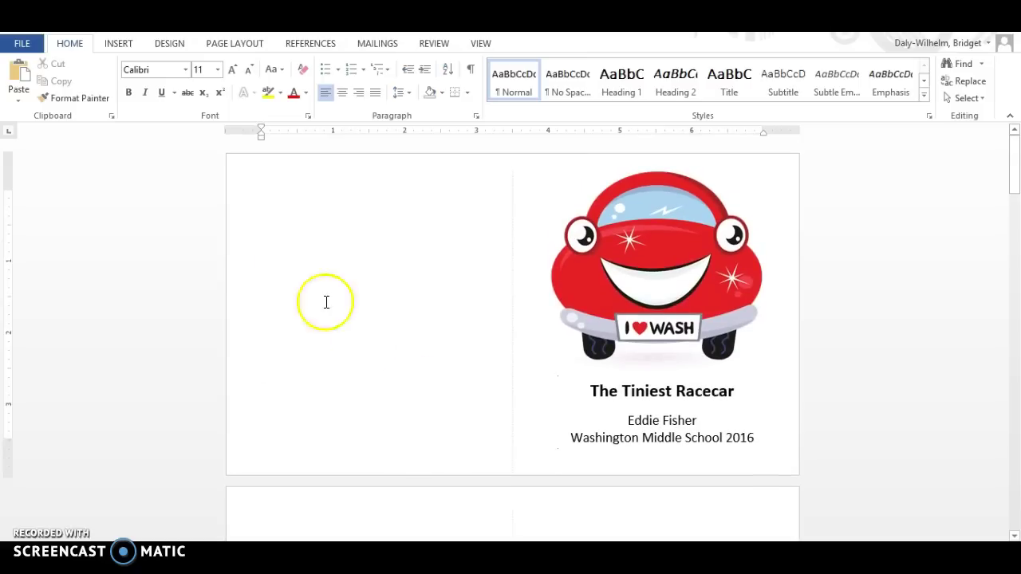
Start Save As and browse to the Documents > Star Book Pics folder.
left_click(23, 44)
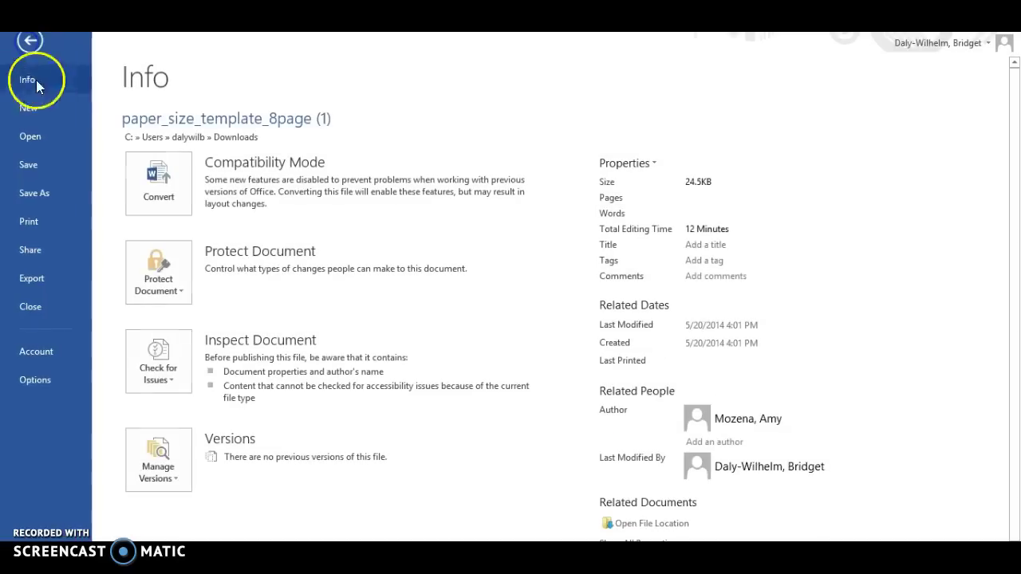
left_click(55, 194)
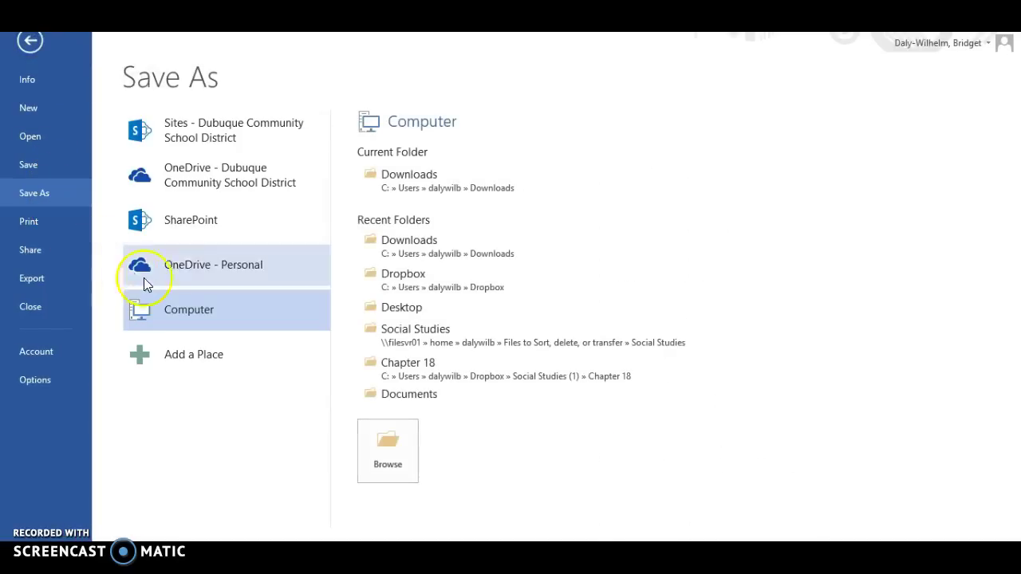
left_click(190, 313)
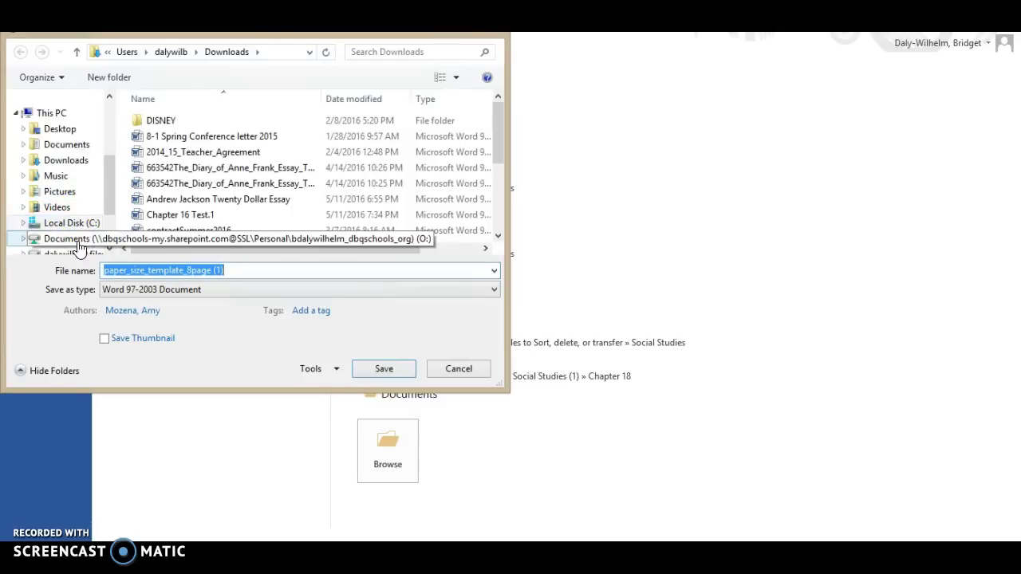
left_click(78, 243)
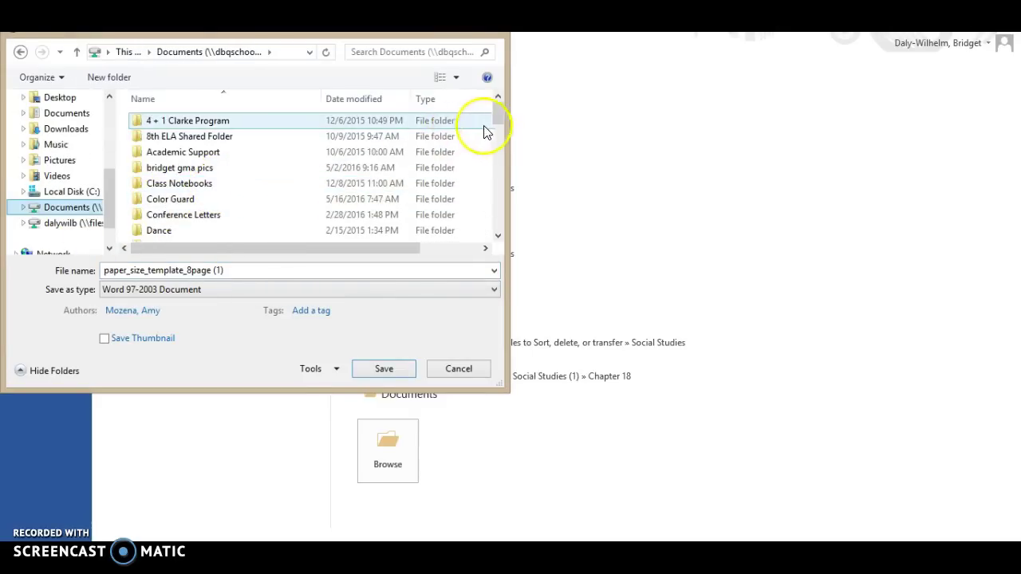
left_click_drag(497, 114, 497, 155)
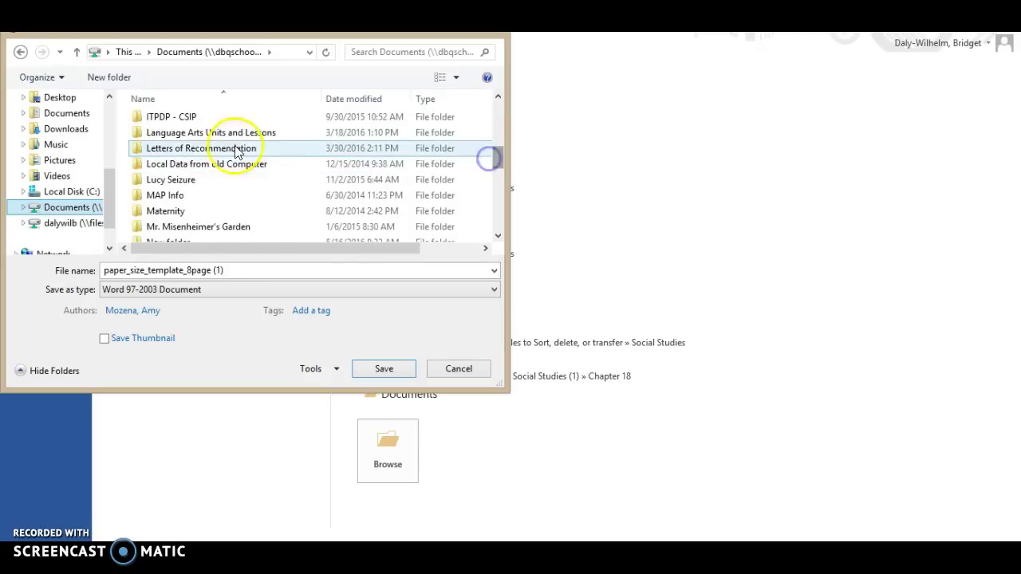
left_click(214, 165)
scroll(214, 166, "down", 3)
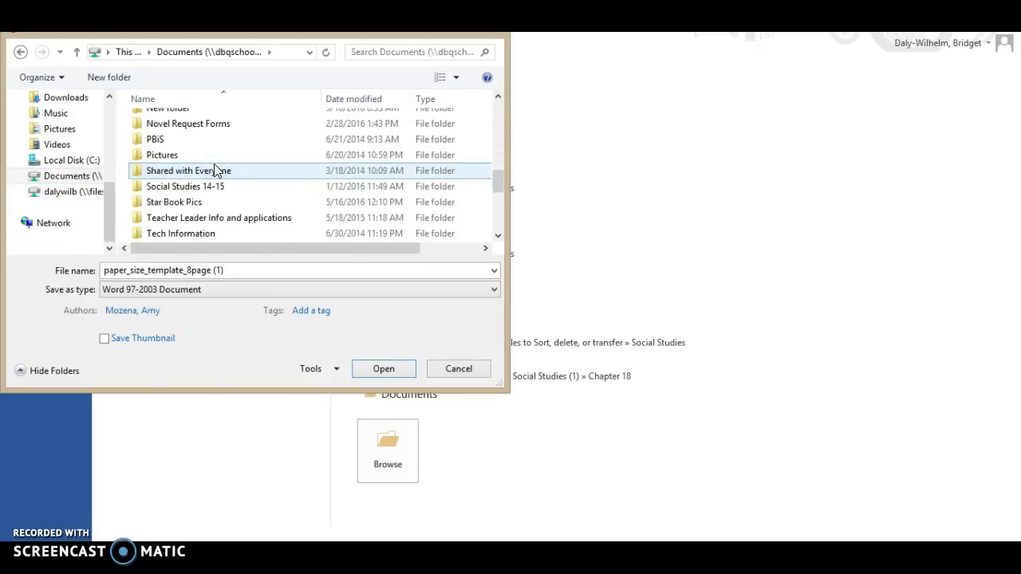
left_click(210, 201)
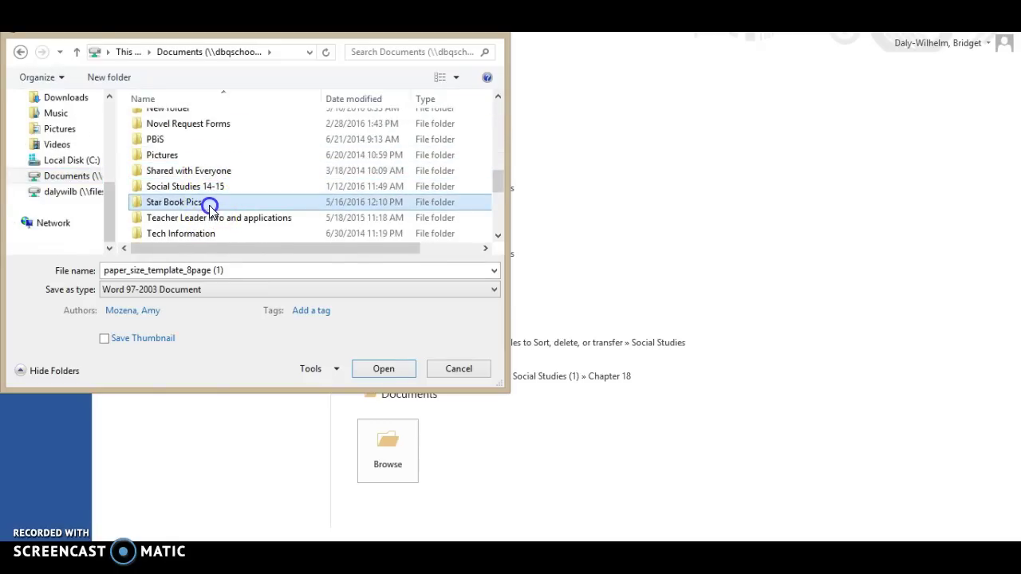
double_click(210, 202)
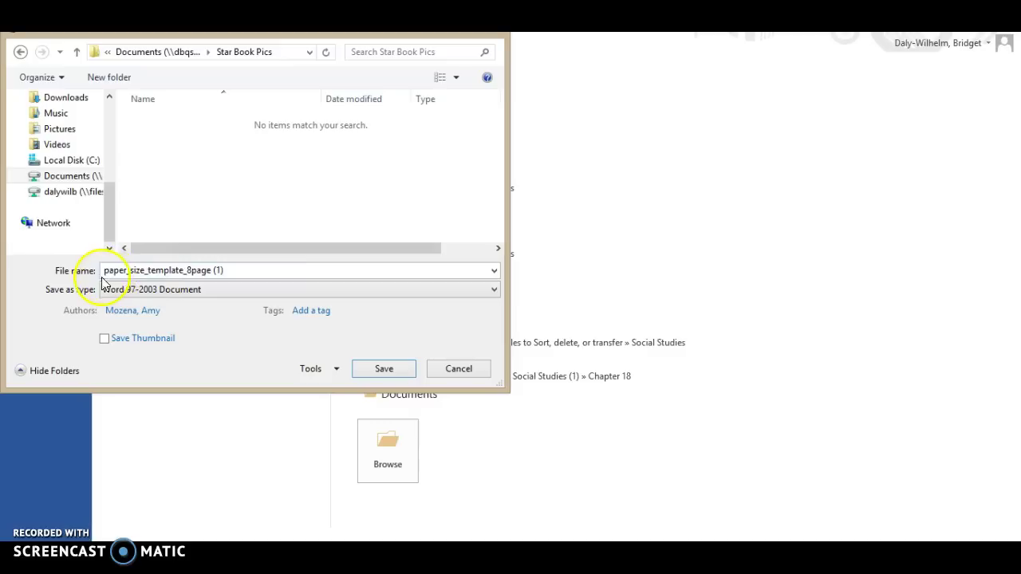
Replace the file name with the student's name followed by Star Book and save.
double_click(224, 271)
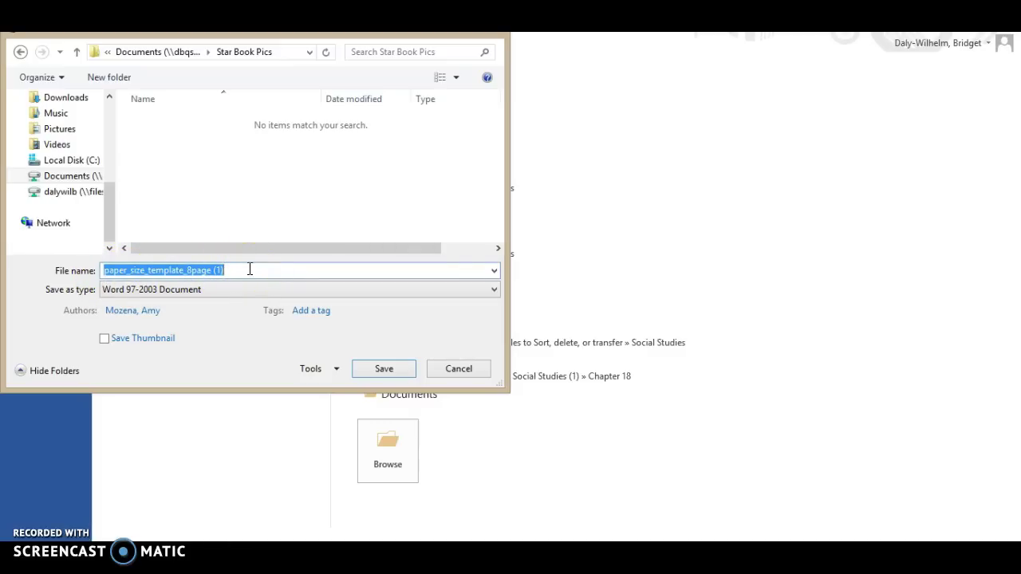
type("Eddie Fisher Star Book")
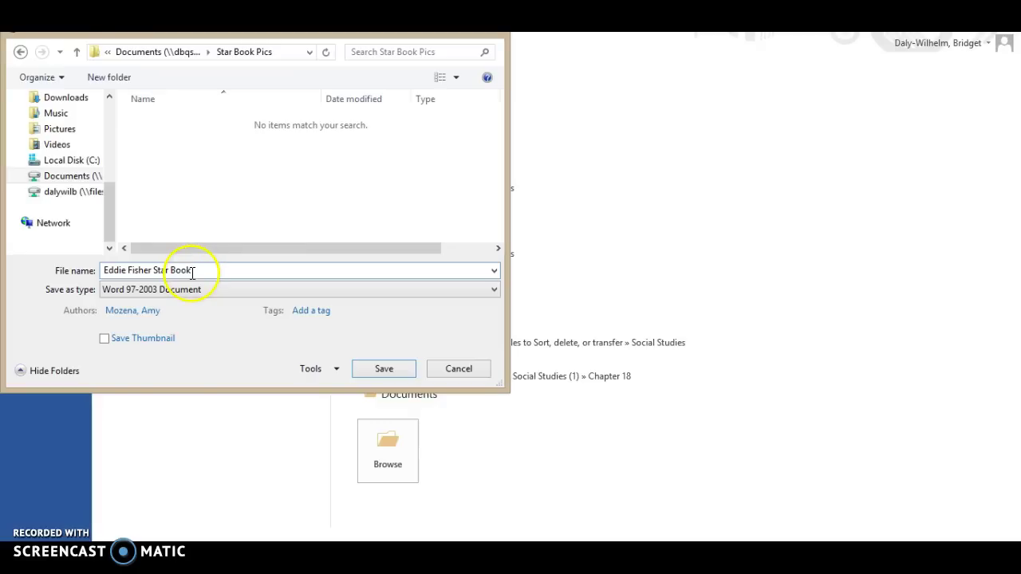
left_click(393, 372)
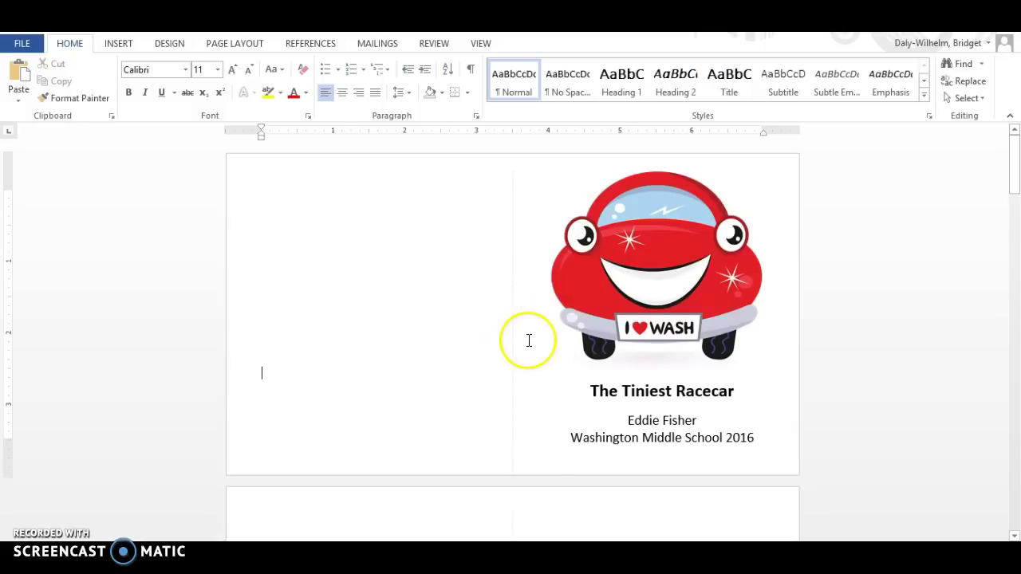
Scroll down and back up to review the saved cover with the red car picture and title lines.
scroll(494, 358, "down", 1)
scroll(496, 358, "up", 1)
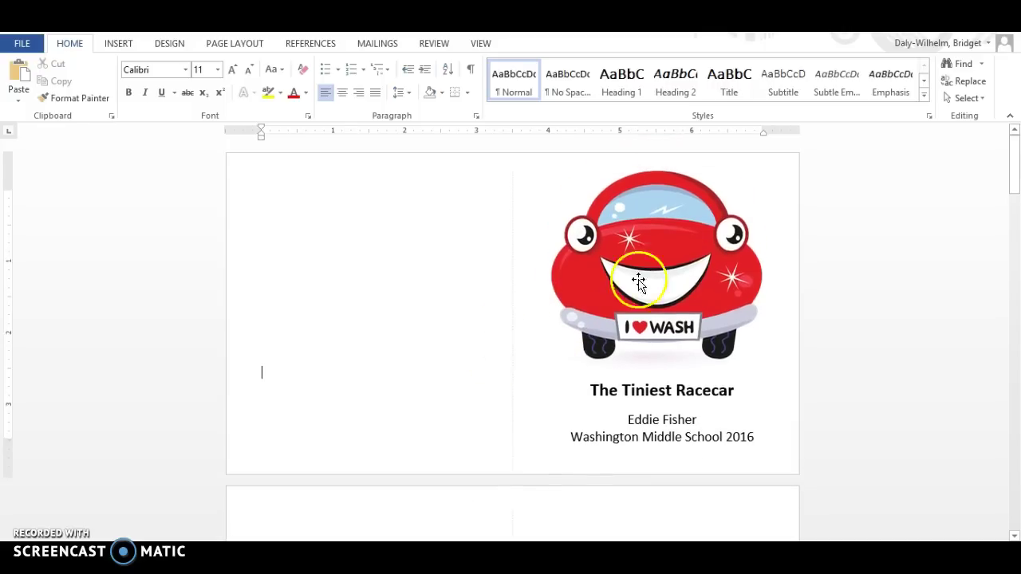